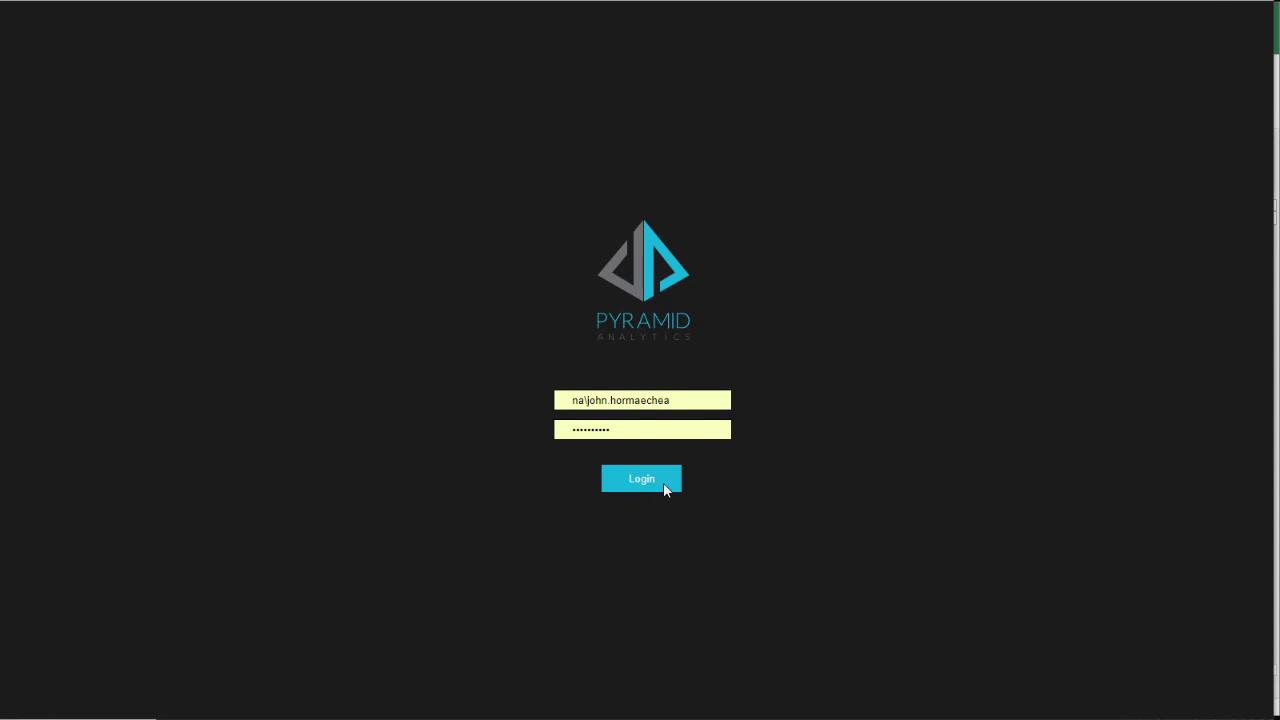
Sign in to Pyramid Analytics and open Data Modeling from the Welcome page
{"action": "left_click", "coordinate": [664, 485]}
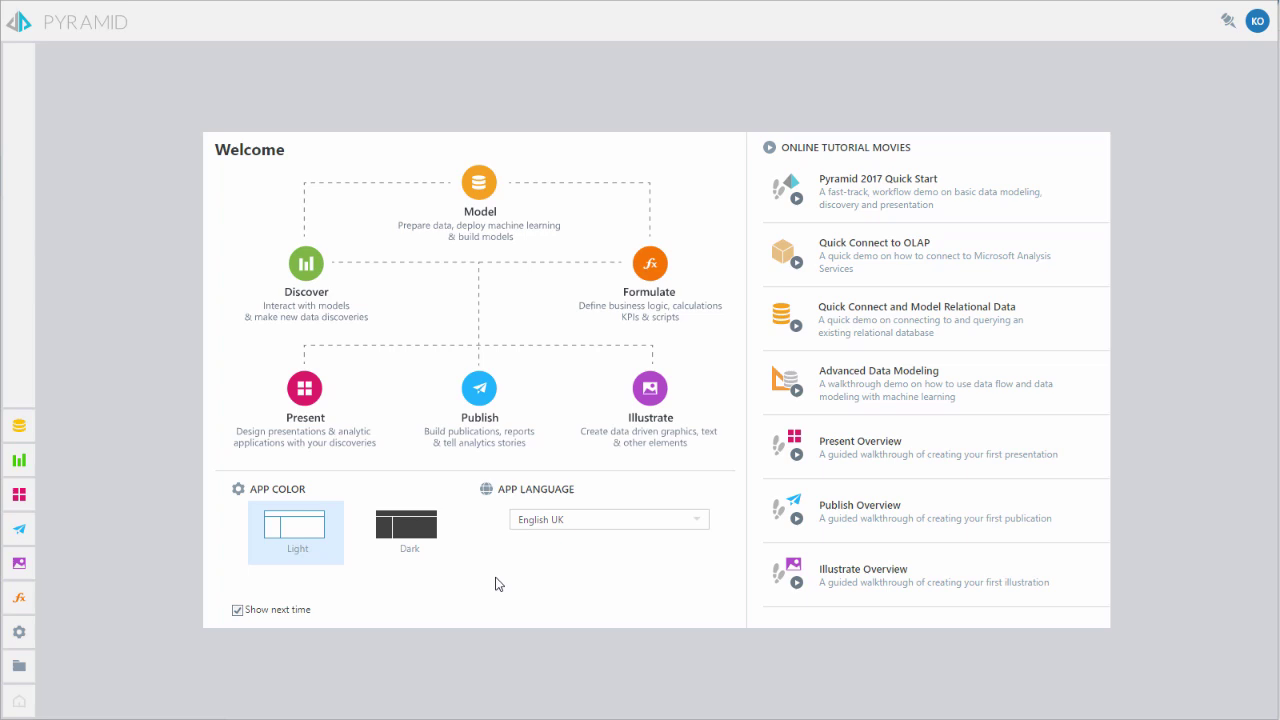
{"action": "left_click", "coordinate": [481, 185]}
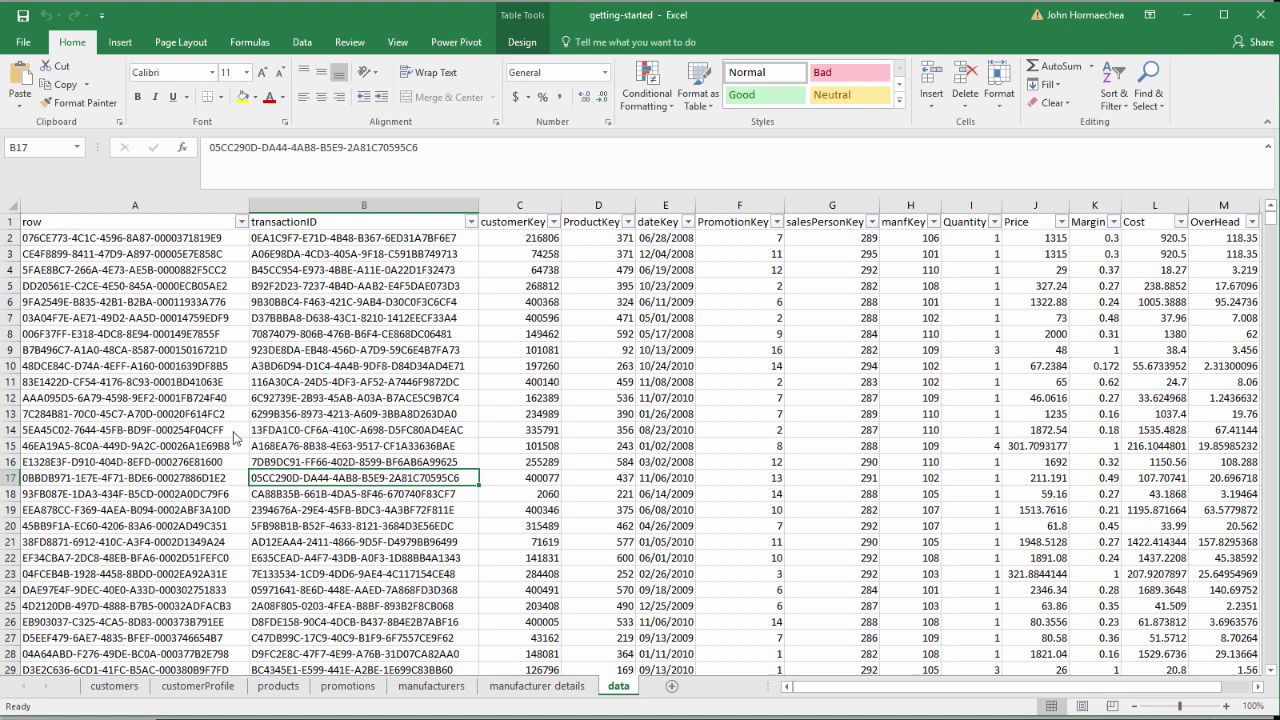
Review the manufacturer details, manufacturers, promotions and products sheets of the getting-started workbook
{"action": "left_click", "coordinate": [539, 698]}
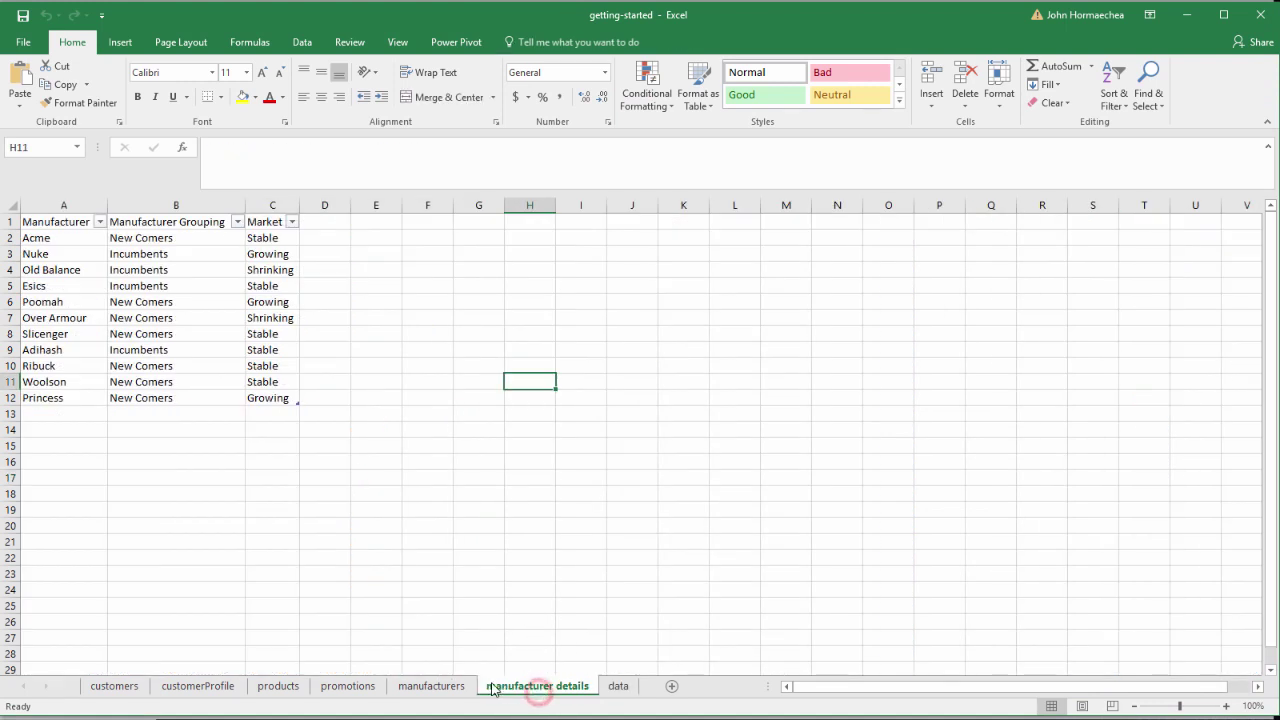
{"action": "left_click", "coordinate": [436, 697]}
{"action": "left_click", "coordinate": [350, 688]}
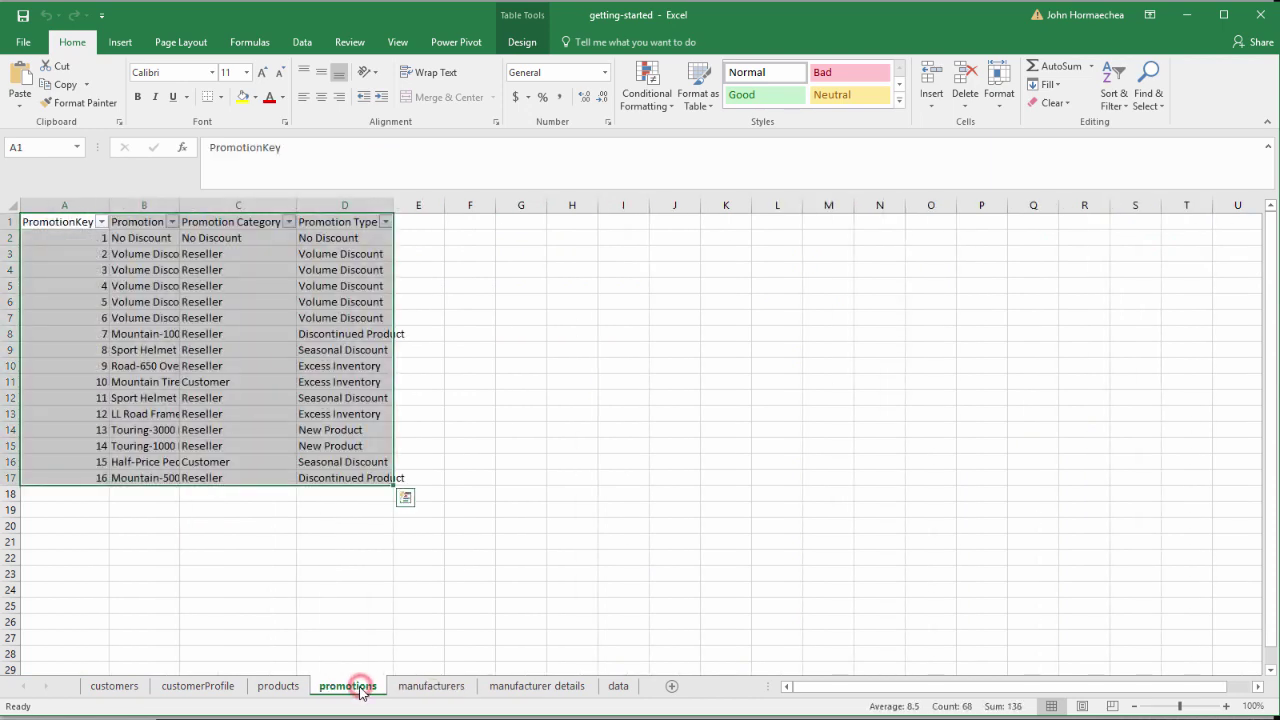
{"action": "left_click", "coordinate": [279, 688]}
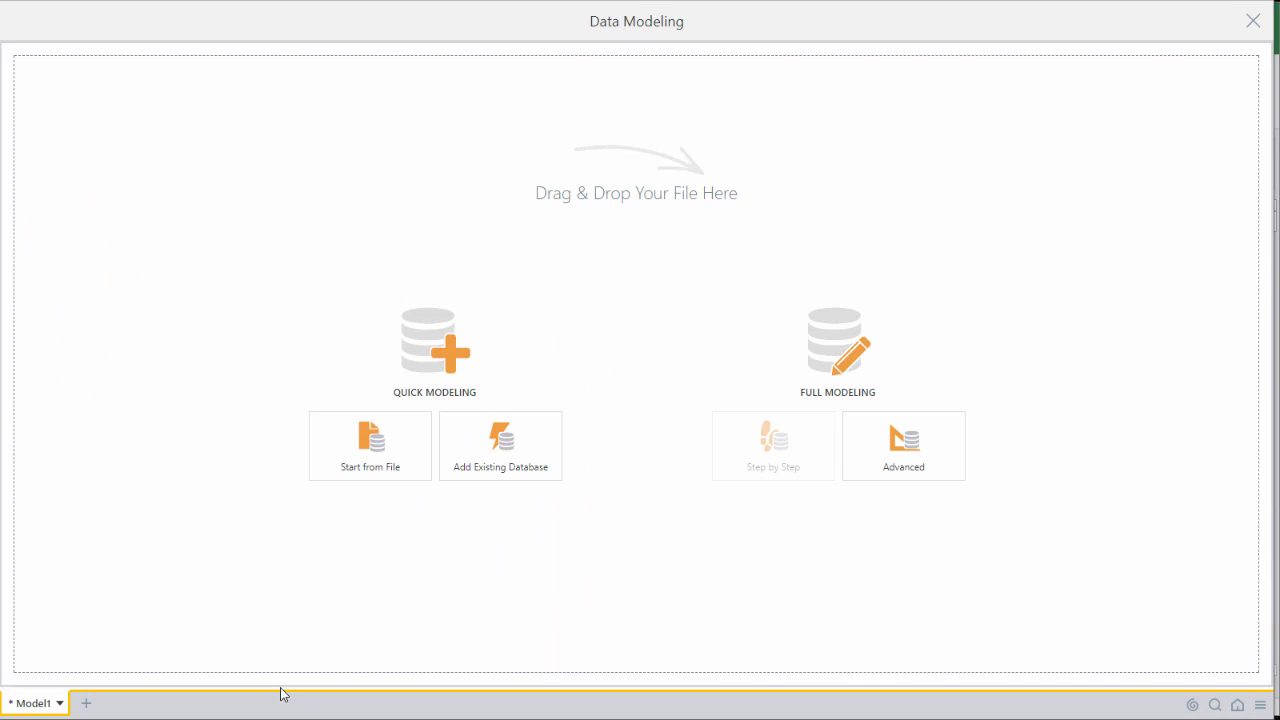
Load getting-started.xlsx as model 'getting started', target In-Memory DB, and build it
{"action": "left_click_drag", "start_coordinate": [122, 650], "coordinate": [366, 477]}
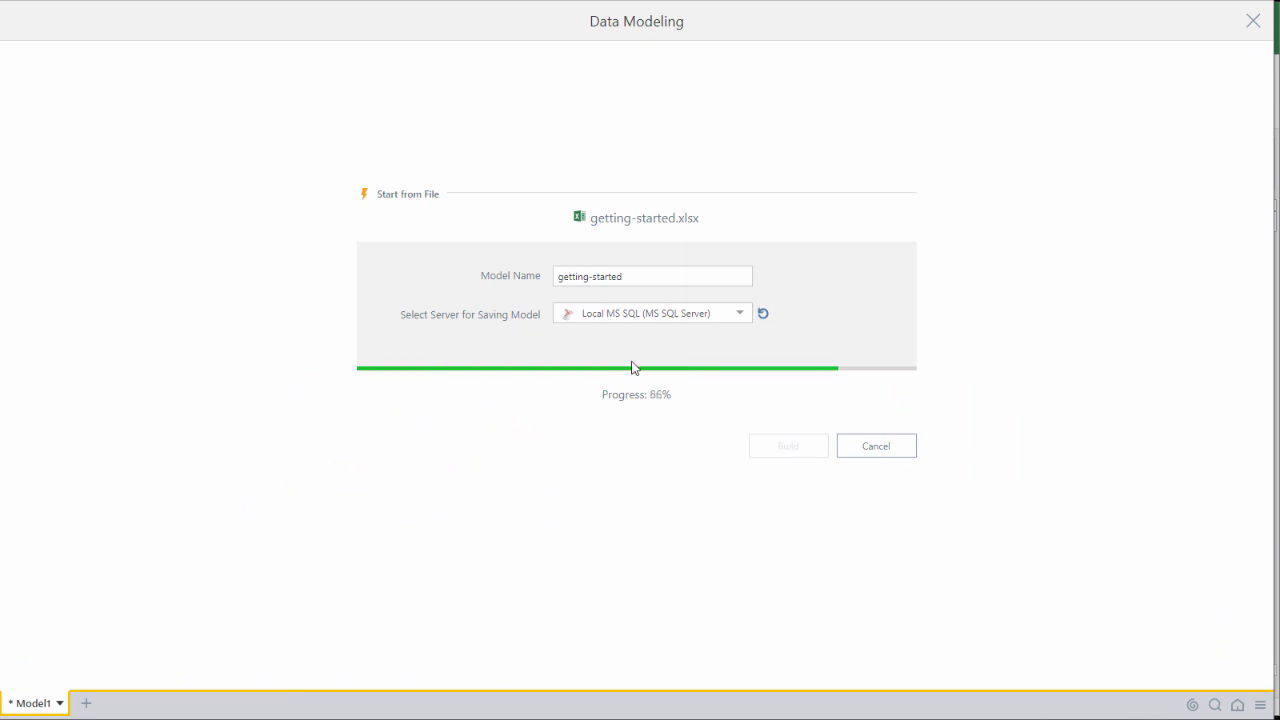
{"action": "left_click_drag", "start_coordinate": [592, 276], "coordinate": [598, 276]}
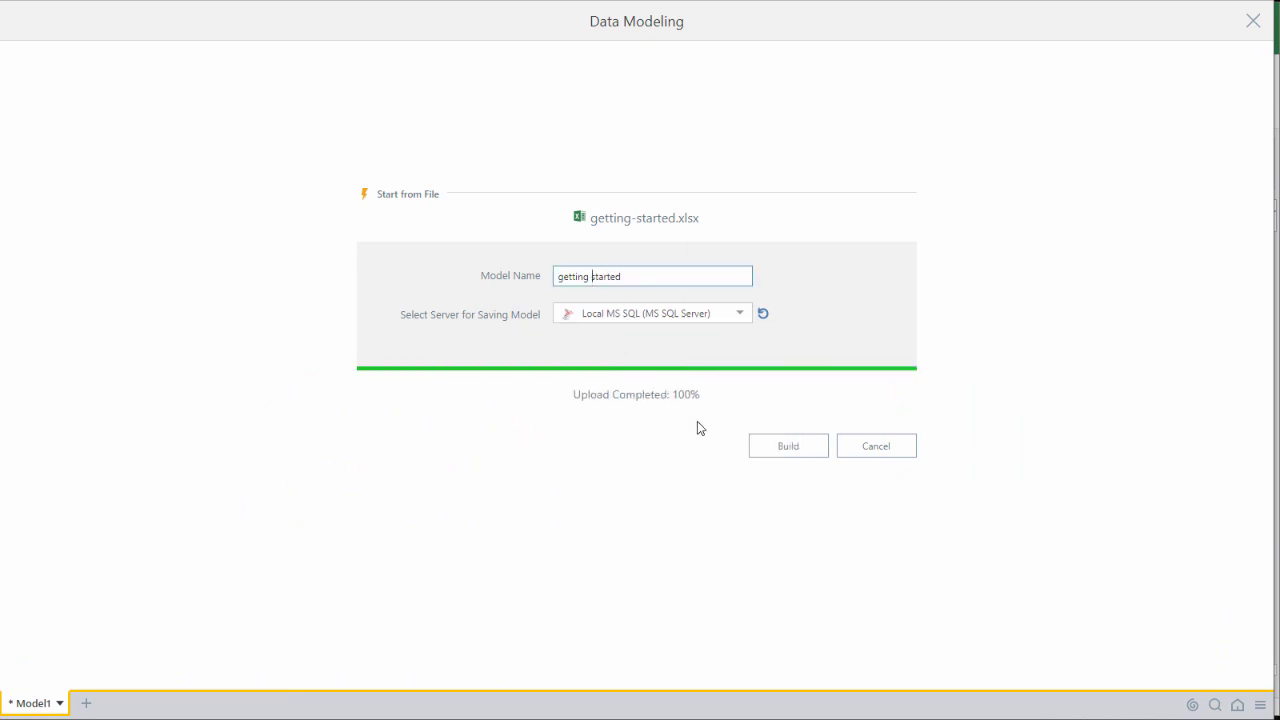
{"action": "left_click", "coordinate": [742, 318]}
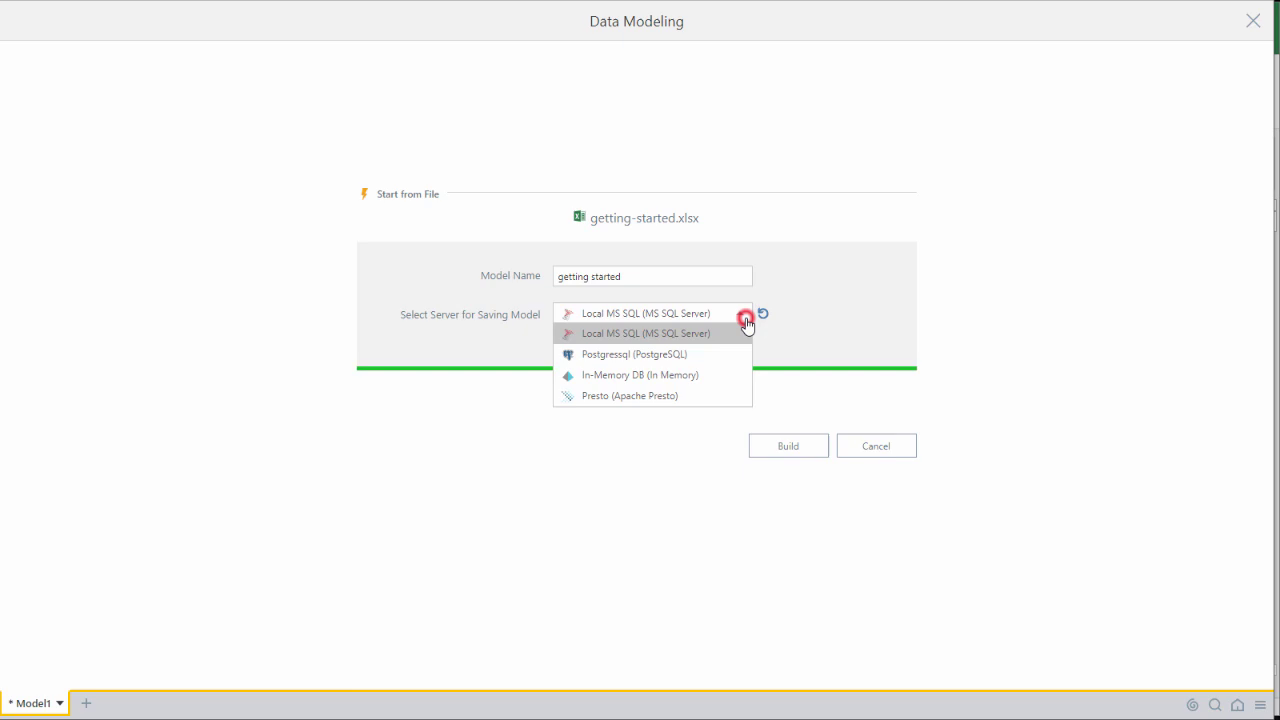
{"action": "left_click", "coordinate": [734, 380]}
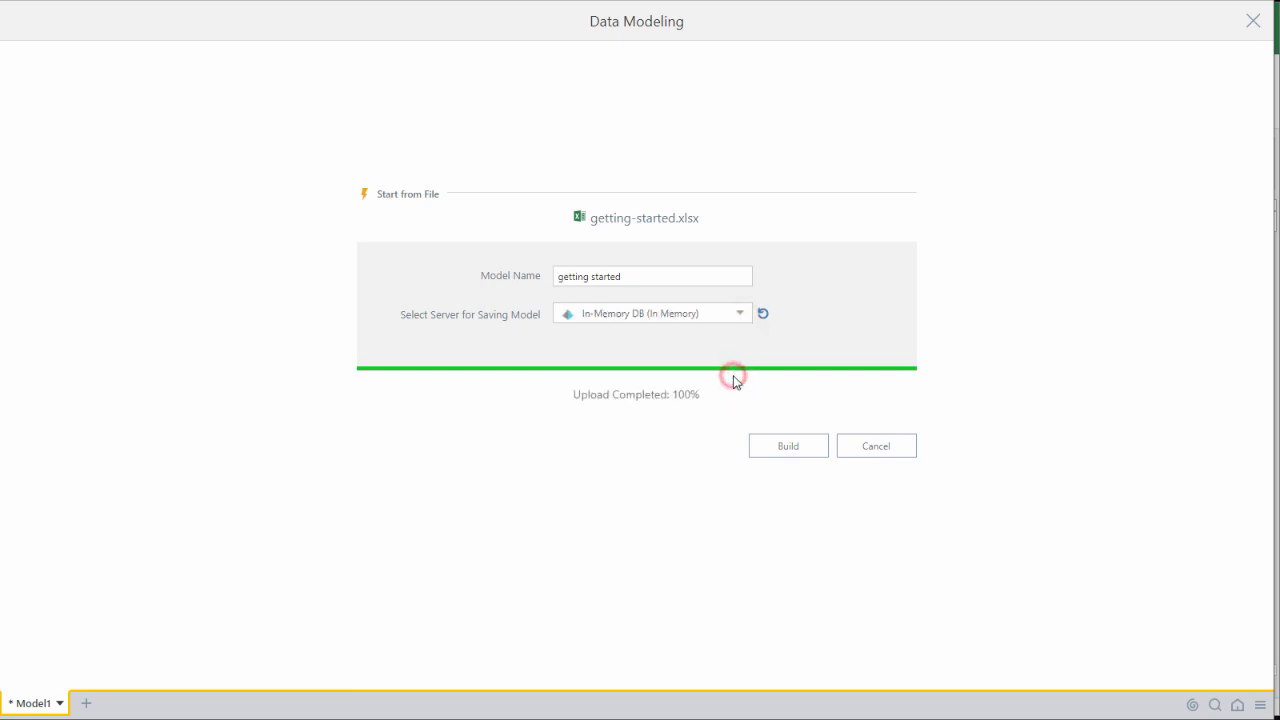
{"action": "left_click", "coordinate": [759, 447]}
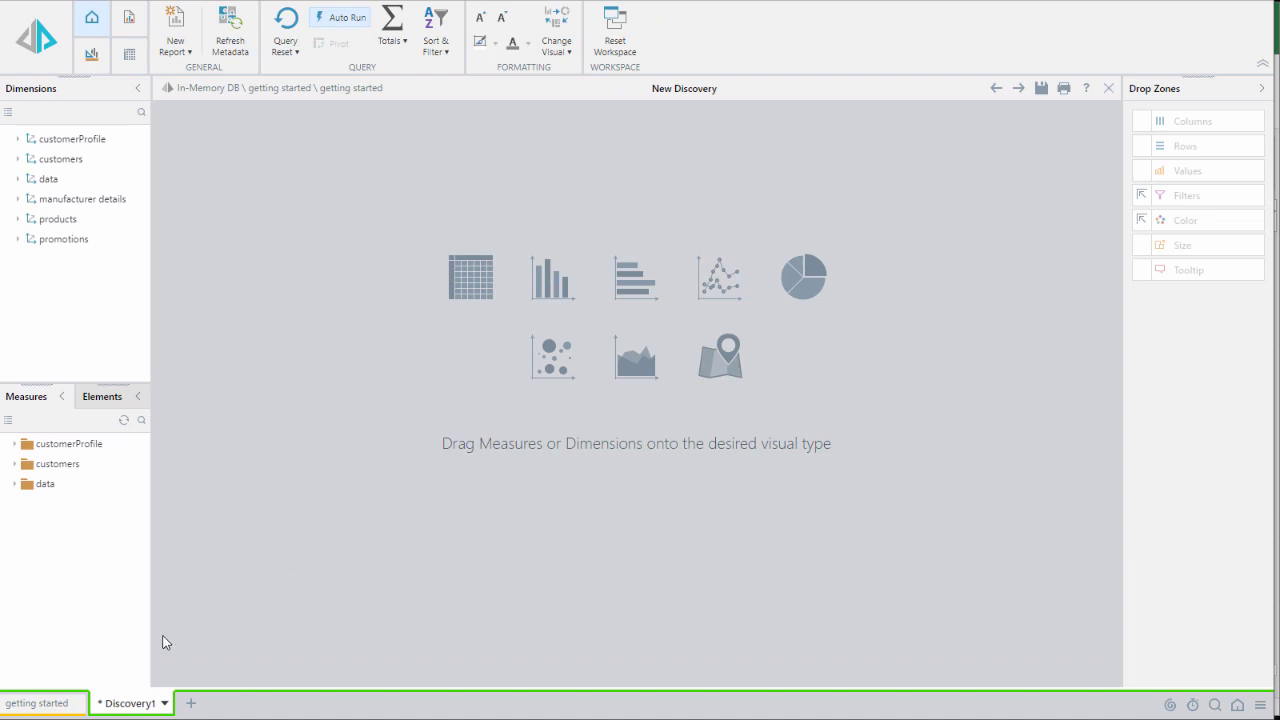
Show the getting started data flow: Excel source, seven Select steps, In-Memory target
{"action": "left_click", "coordinate": [44, 704]}
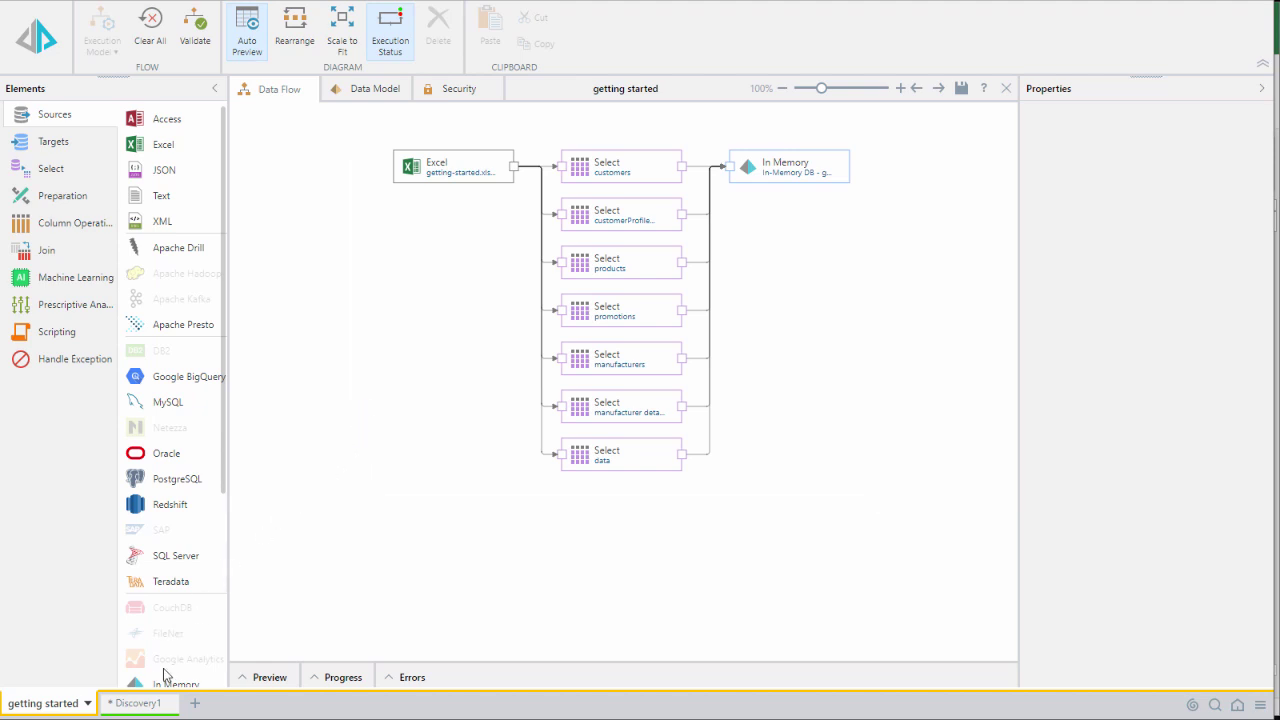
Return to the still-empty Discovery1 report on the getting started model
{"action": "left_click", "coordinate": [140, 703]}
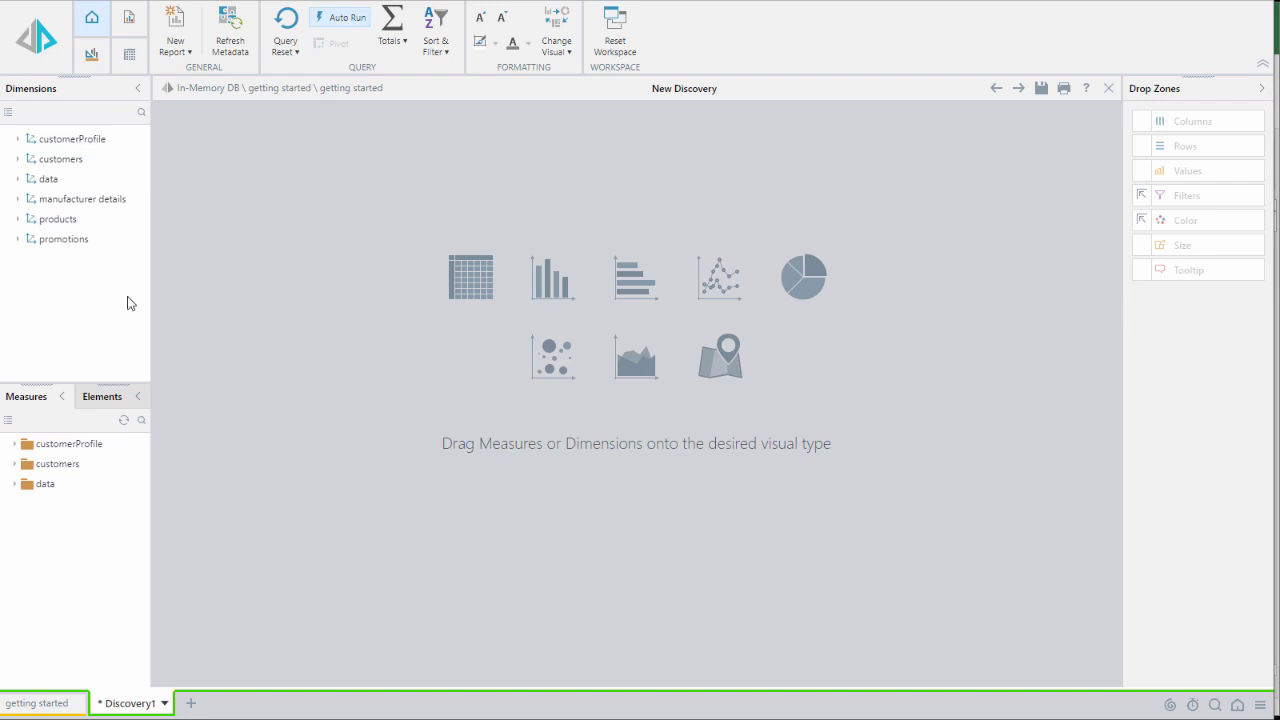
Build a grid of Sales by Product Category, coloured by Price and sized by Quantity
{"action": "left_click", "coordinate": [17, 219]}
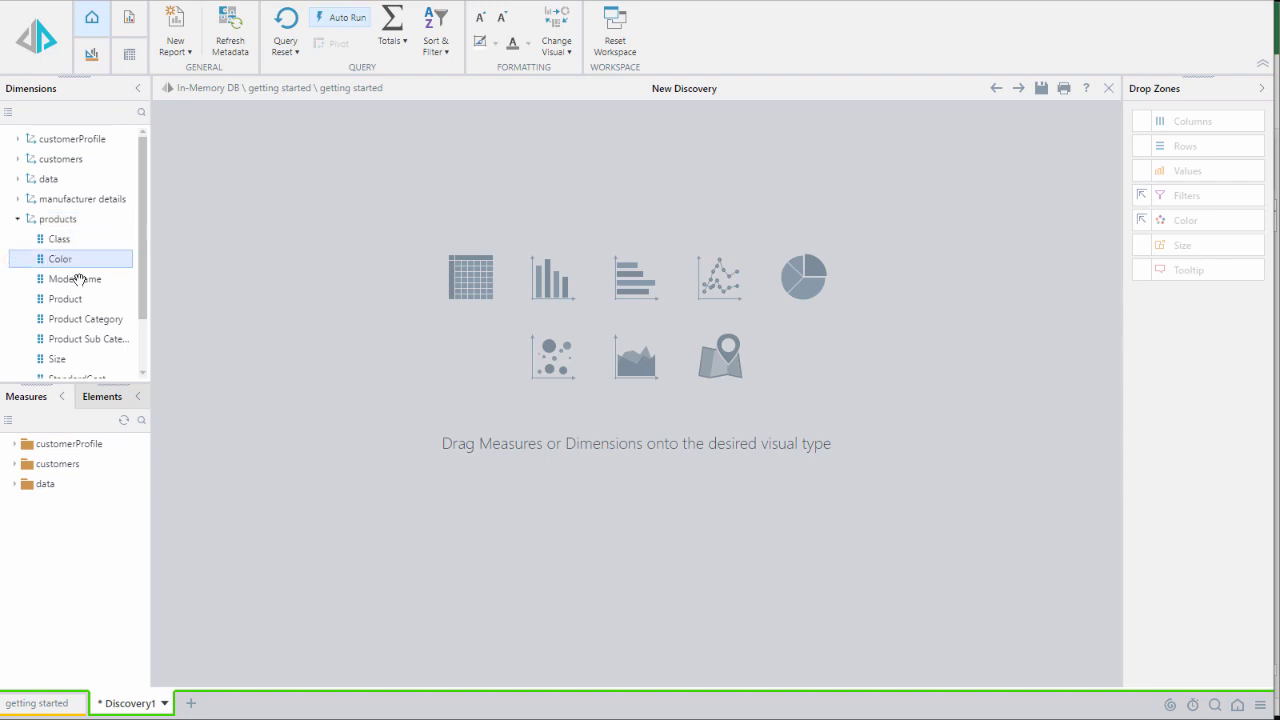
{"action": "left_click_drag", "start_coordinate": [80, 319], "coordinate": [1210, 123]}
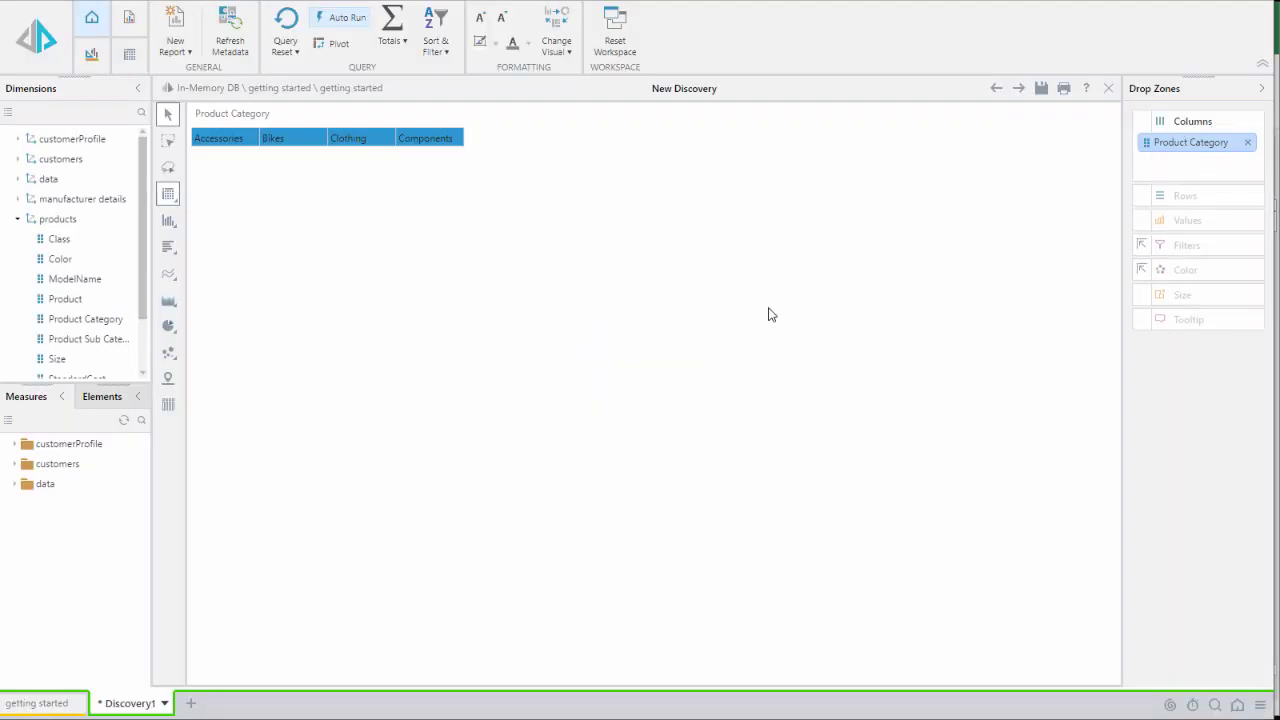
{"action": "left_click", "coordinate": [14, 485]}
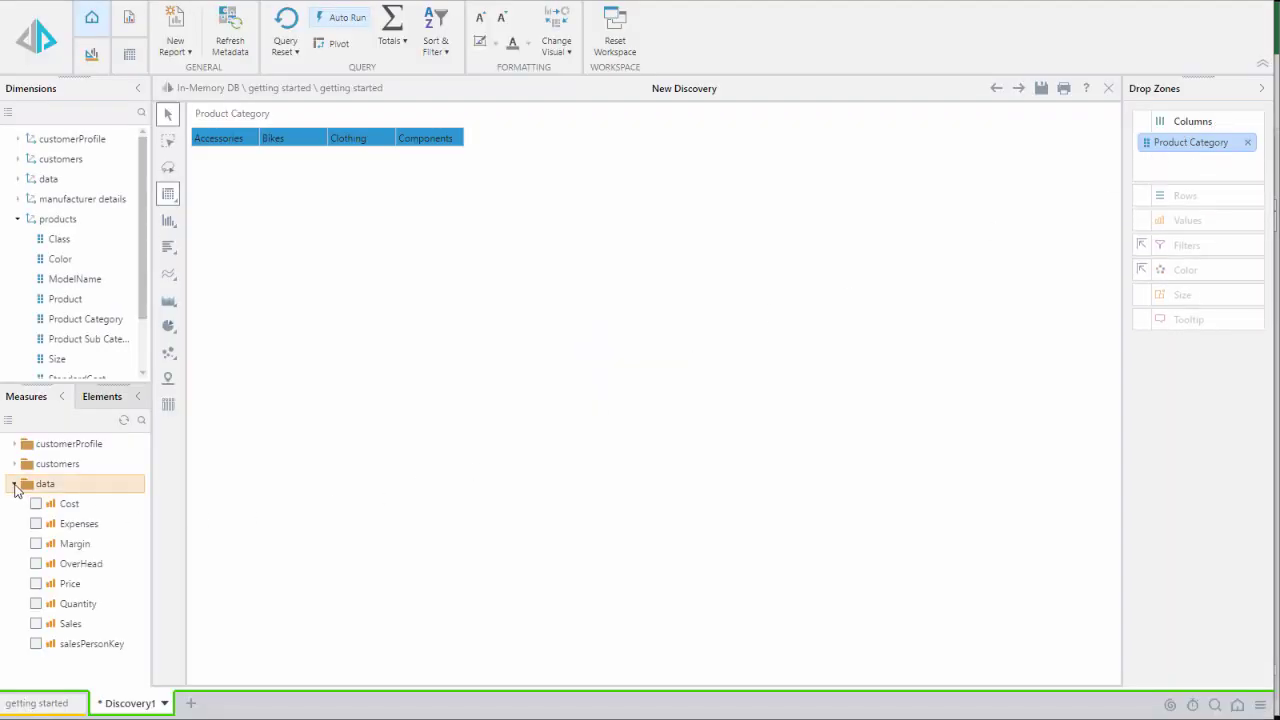
{"action": "left_click", "coordinate": [36, 624]}
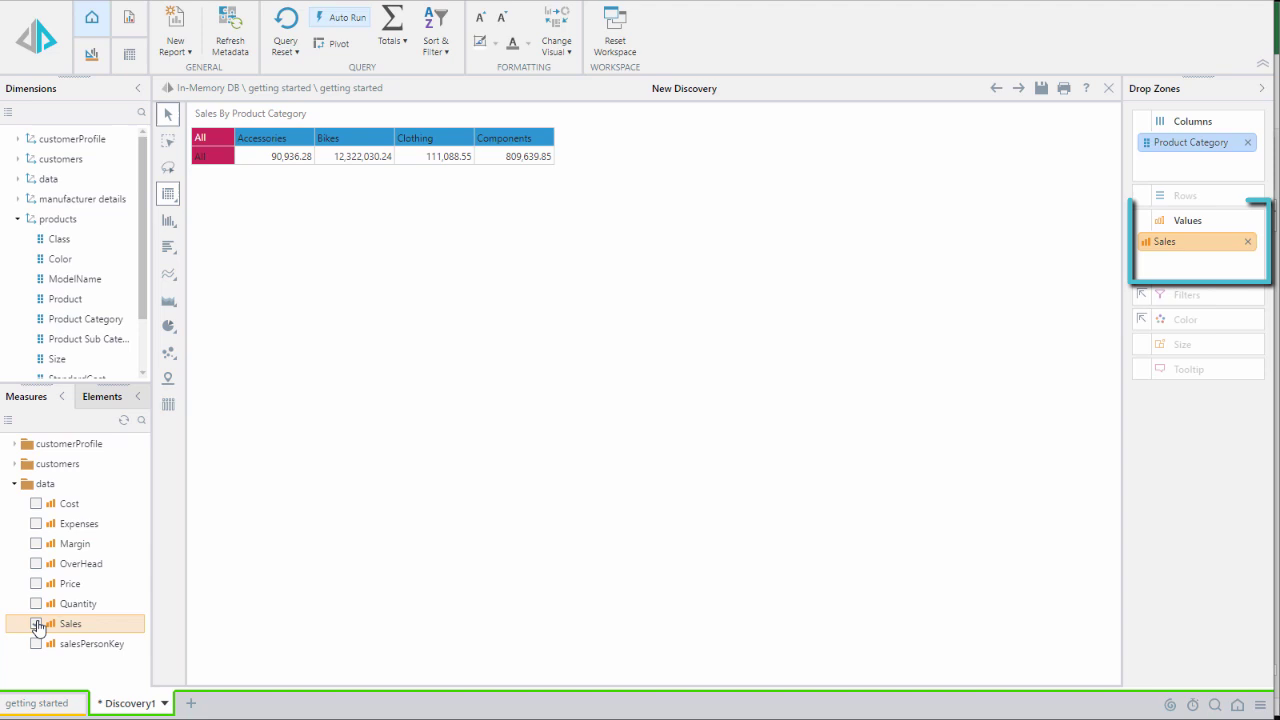
{"action": "mouse_move", "coordinate": [50, 583]}
{"action": "left_mouse_down"}
{"action": "mouse_move", "coordinate": [475, 549]}
{"action": "mouse_move", "coordinate": [796, 497]}
{"action": "mouse_move", "coordinate": [1075, 372]}
{"action": "mouse_move", "coordinate": [1136, 318]}
{"action": "mouse_move", "coordinate": [1090, 322]}
{"action": "mouse_move", "coordinate": [1122, 340]}
{"action": "left_mouse_up"}
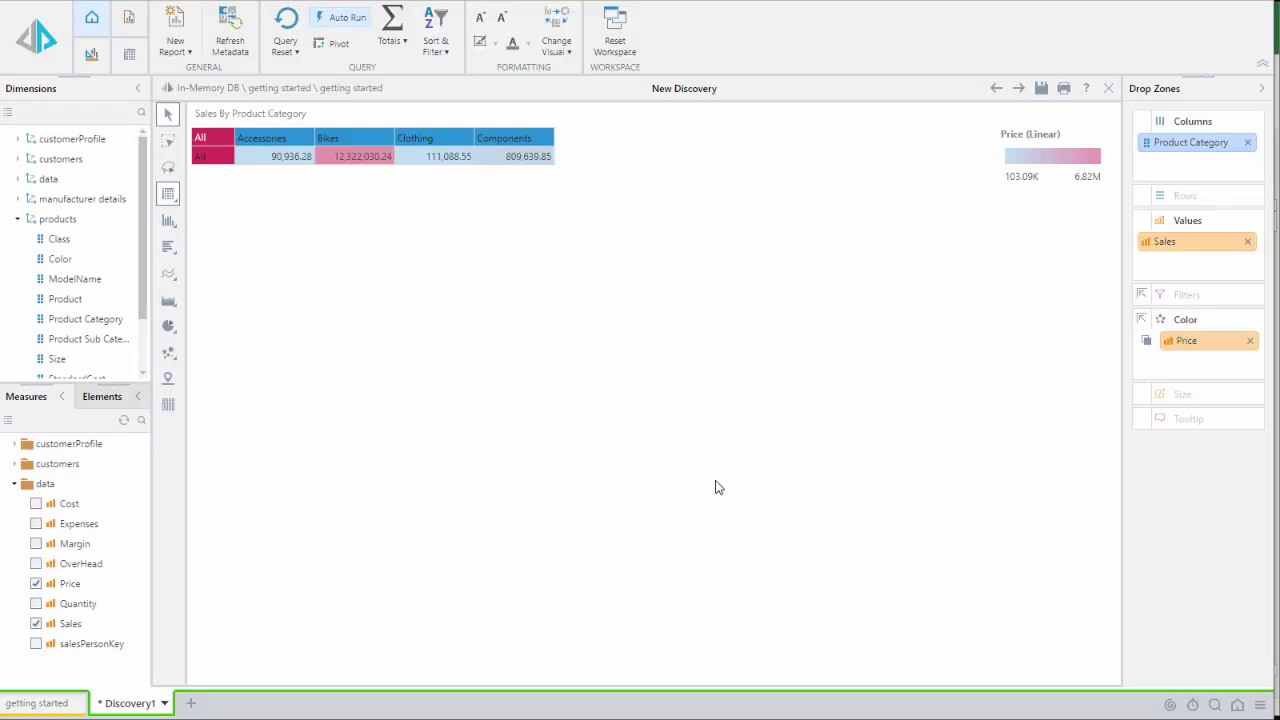
{"action": "left_click", "coordinate": [90, 604]}
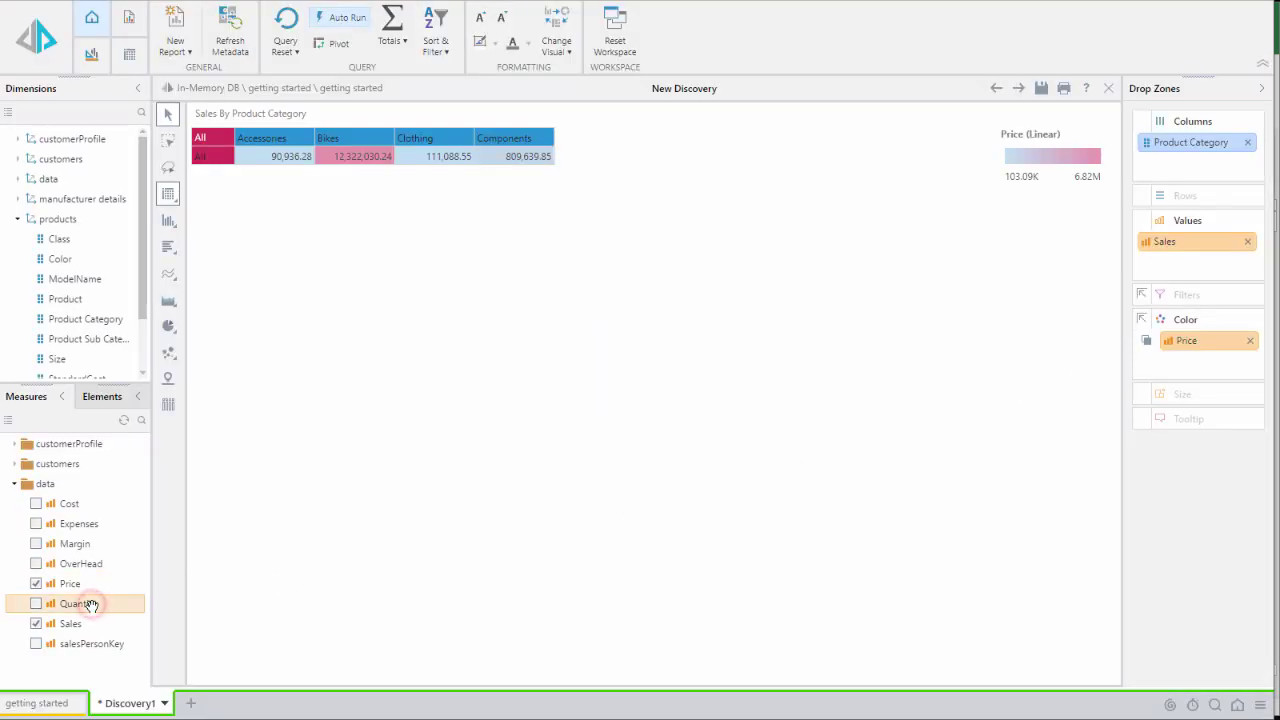
{"action": "left_click_drag", "start_coordinate": [90, 604], "coordinate": [1232, 396]}
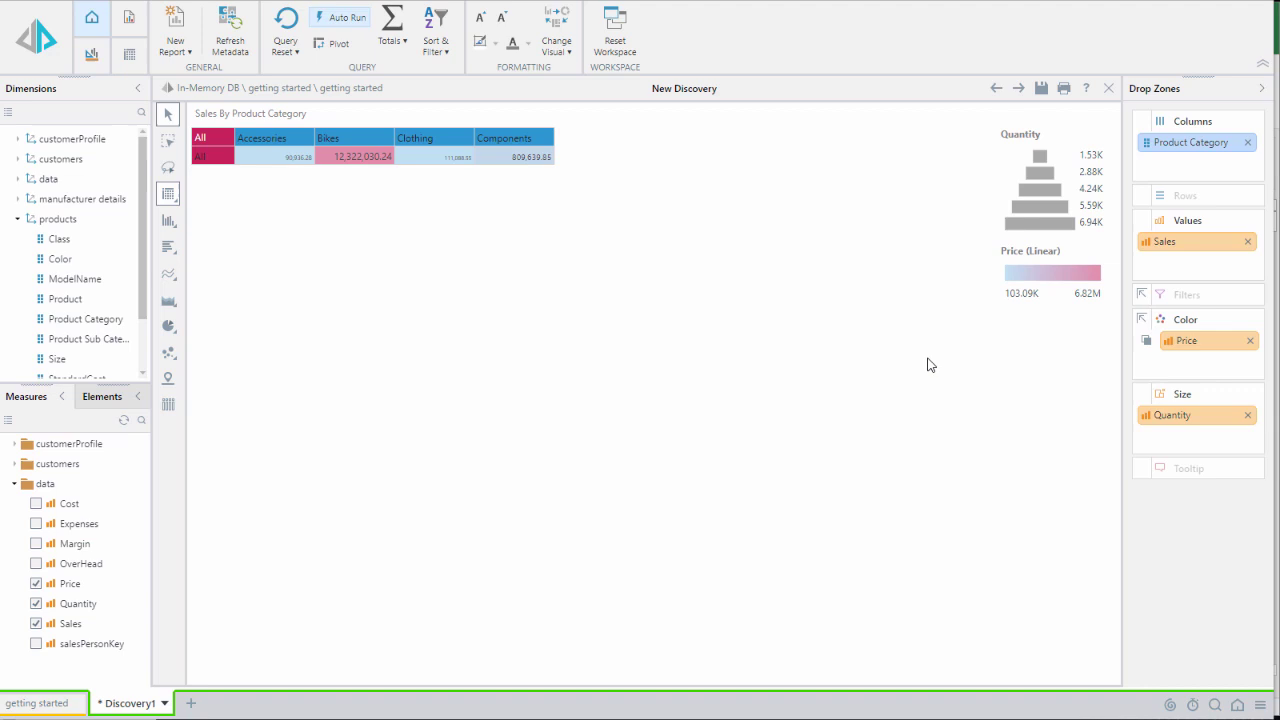
Save the grid report as 'Sales Grid' in the My Content > Getting Started folder
{"action": "left_click", "coordinate": [1042, 89]}
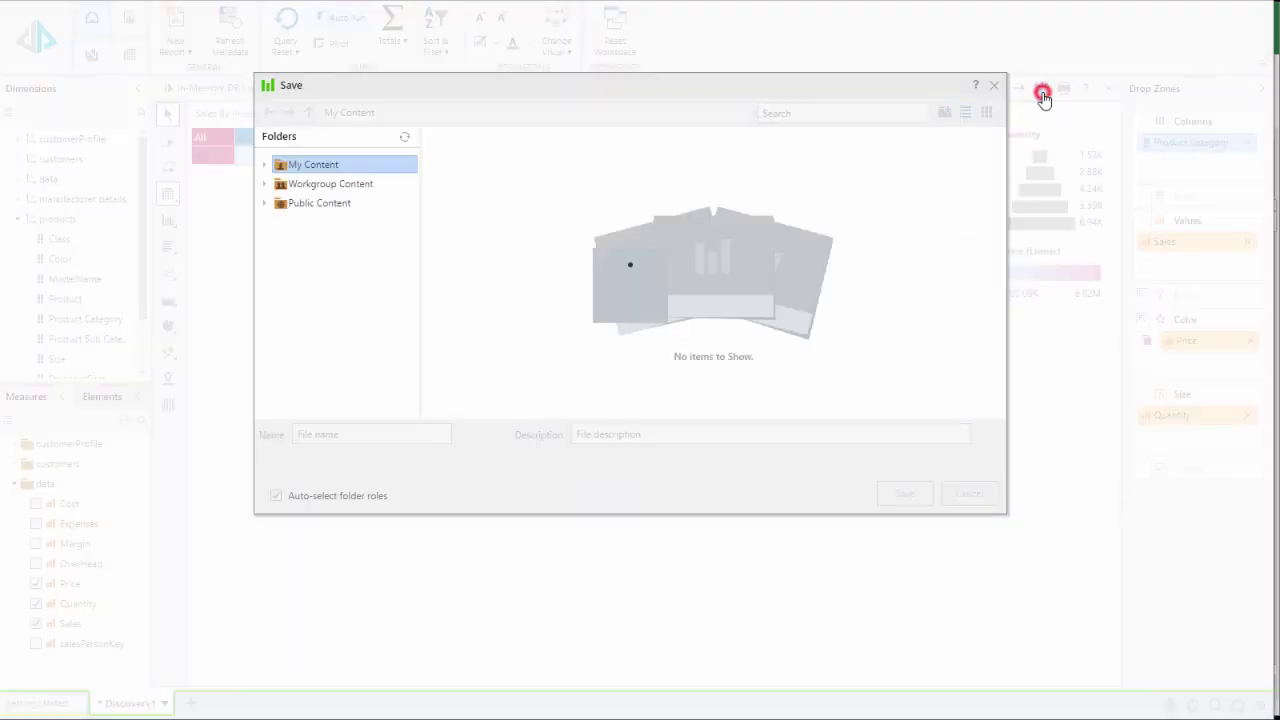
{"action": "double_click", "coordinate": [474, 164]}
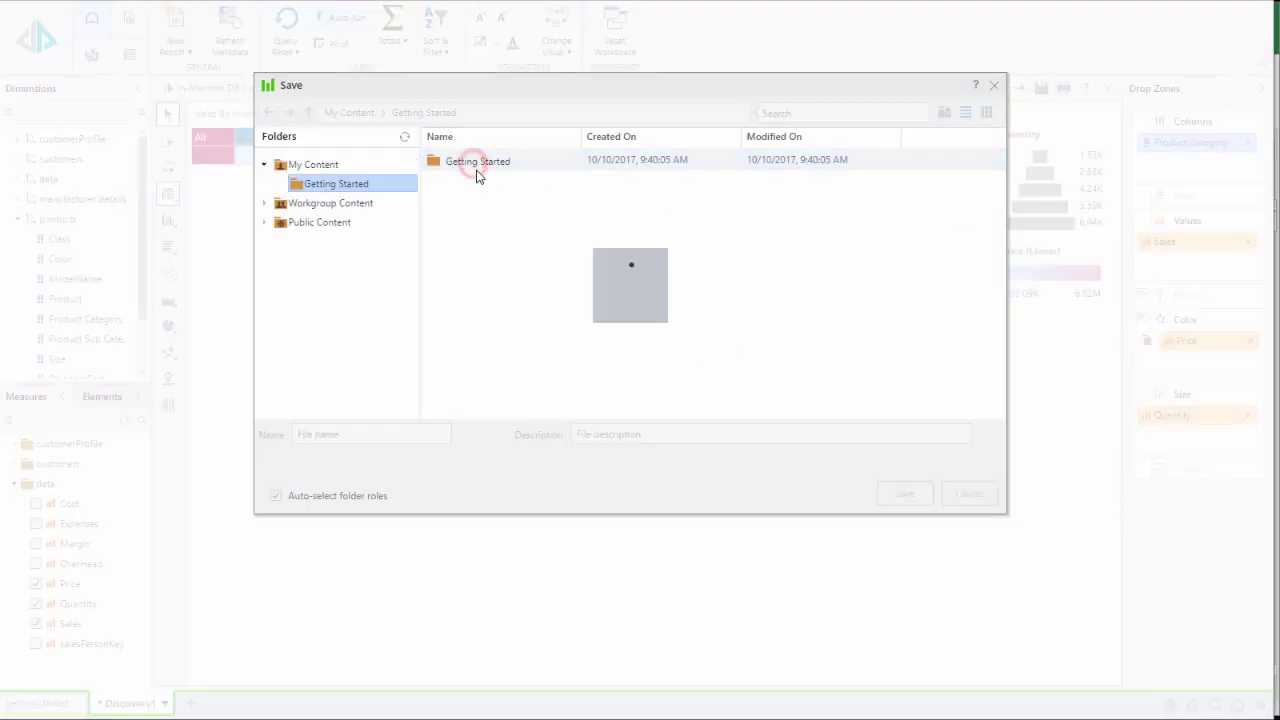
{"action": "left_click", "coordinate": [343, 434]}
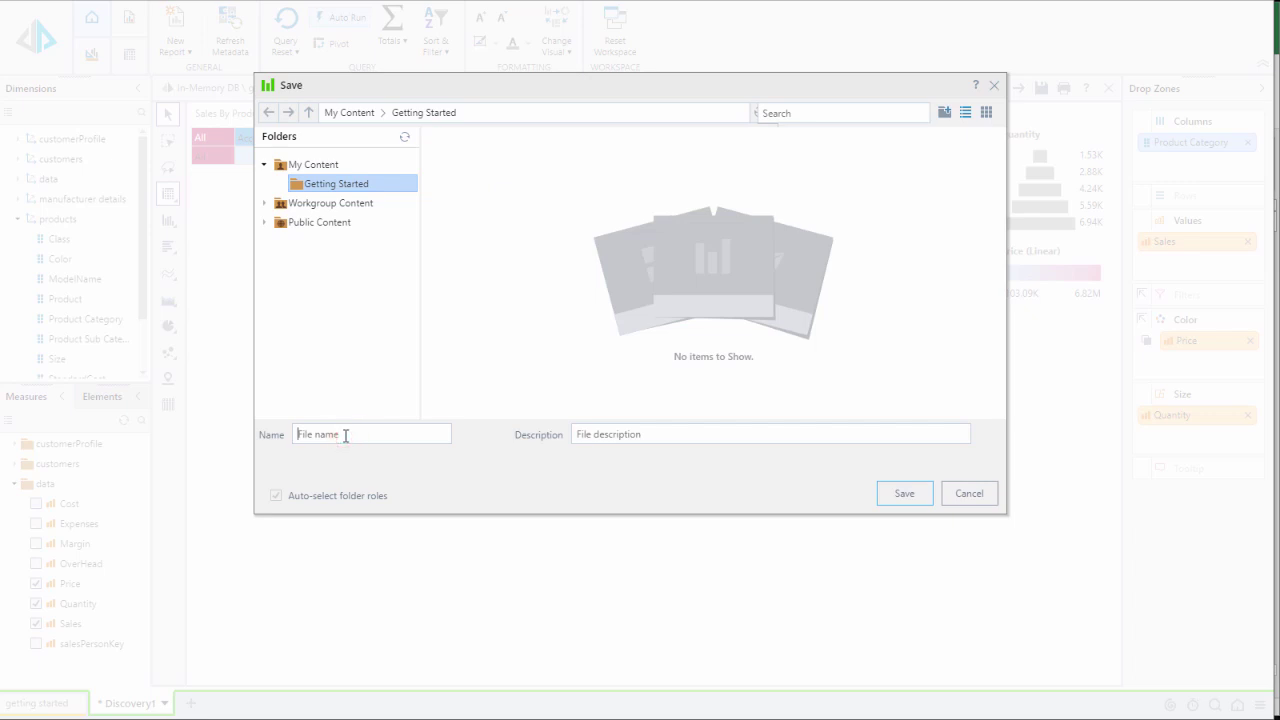
{"action": "type", "text": "Sales Grid"}
{"action": "left_click", "coordinate": [881, 496]}
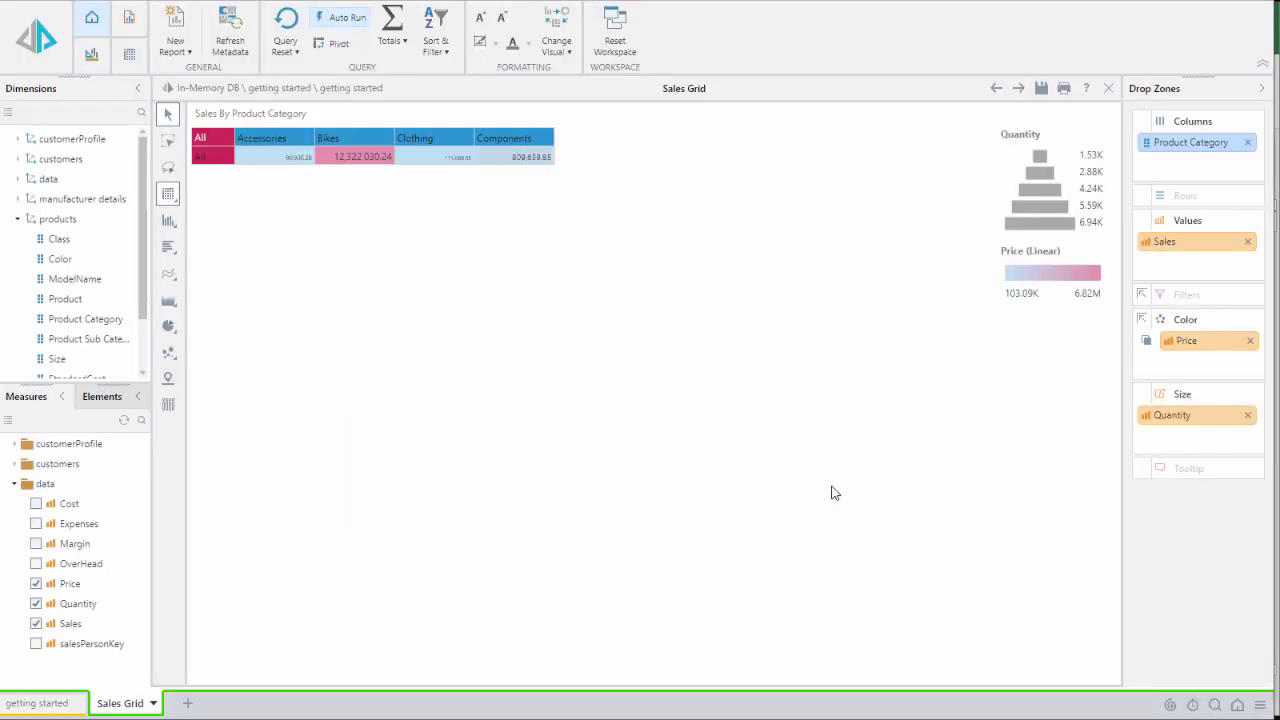
{"action": "left_click", "coordinate": [154, 703]}
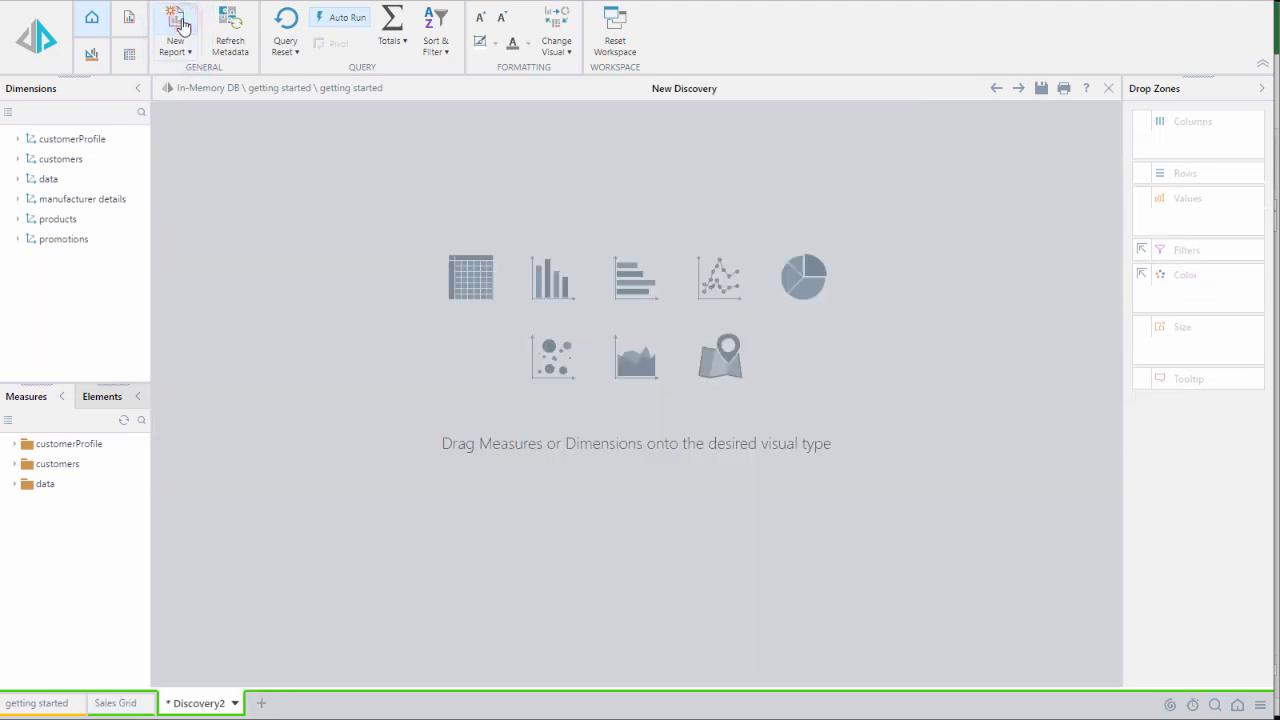
In a new report, chart Sales by Education as a stacked bar coloured by Product Category
{"action": "left_click", "coordinate": [183, 32]}
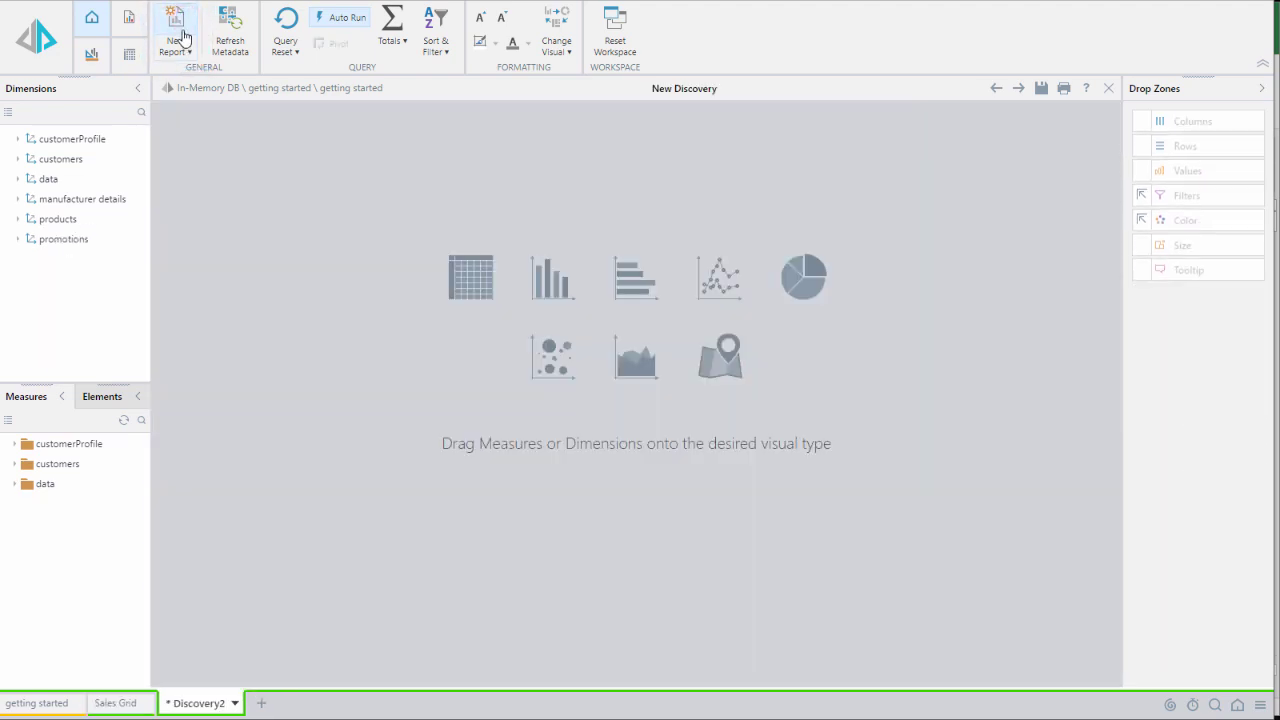
{"action": "double_click", "coordinate": [29, 137]}
{"action": "left_click_drag", "start_coordinate": [55, 179], "coordinate": [609, 296]}
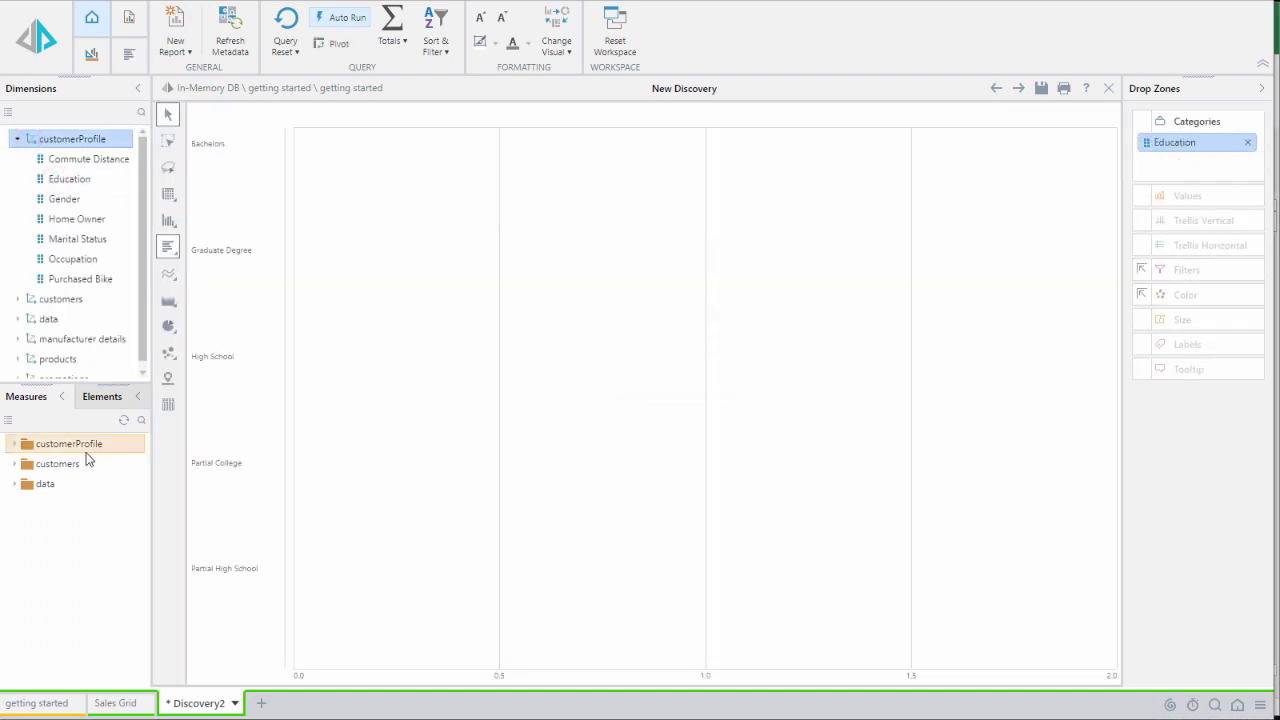
{"action": "left_click", "coordinate": [18, 484]}
{"action": "left_click", "coordinate": [36, 624]}
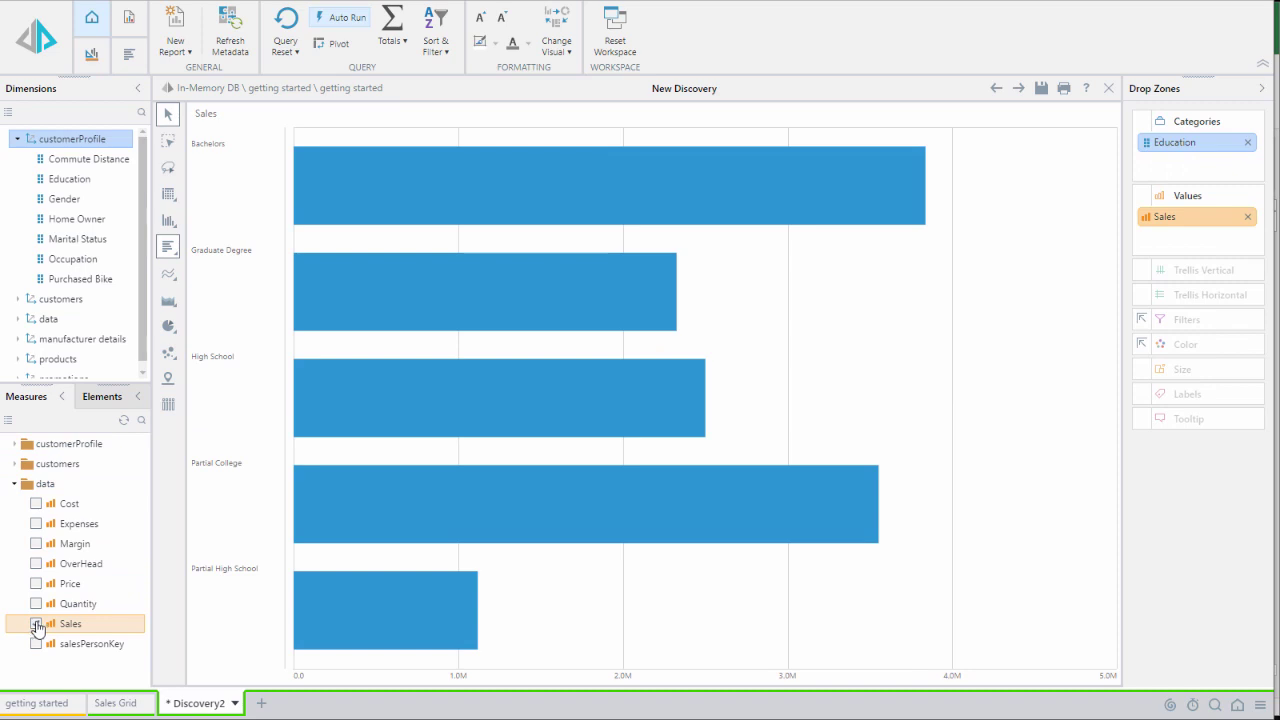
{"action": "double_click", "coordinate": [32, 358]}
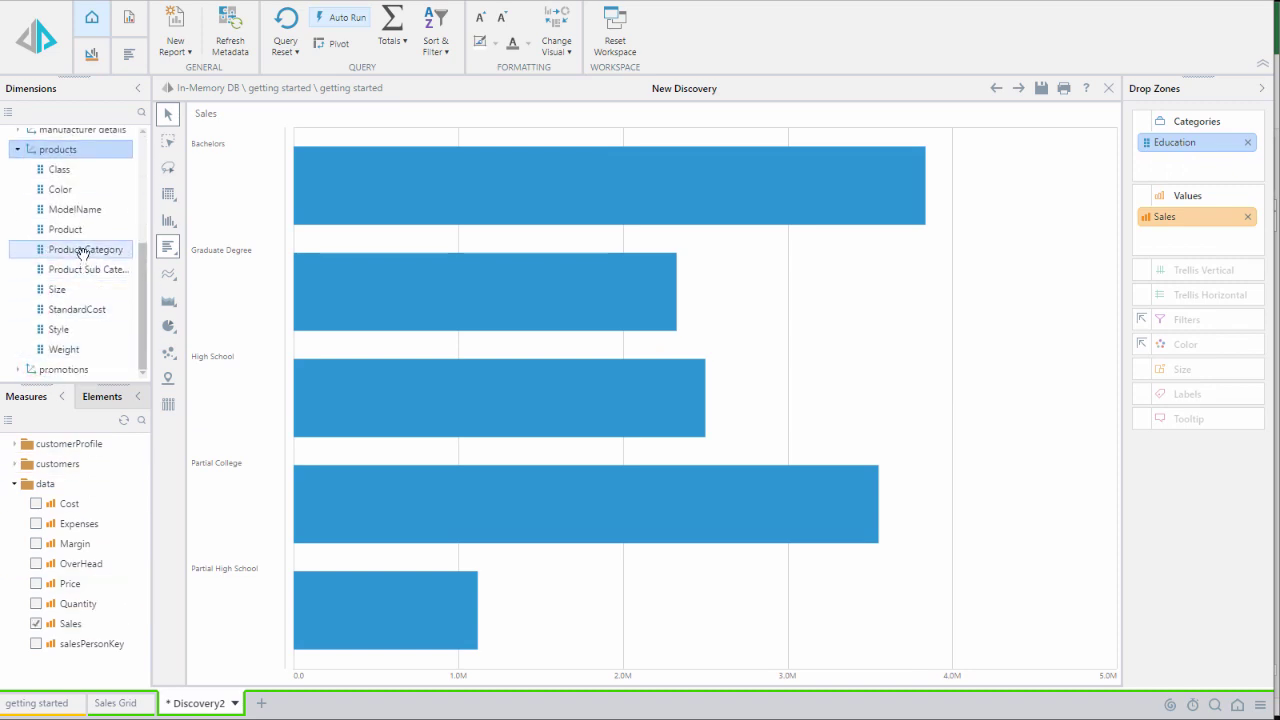
{"action": "left_click_drag", "start_coordinate": [83, 253], "coordinate": [1227, 352]}
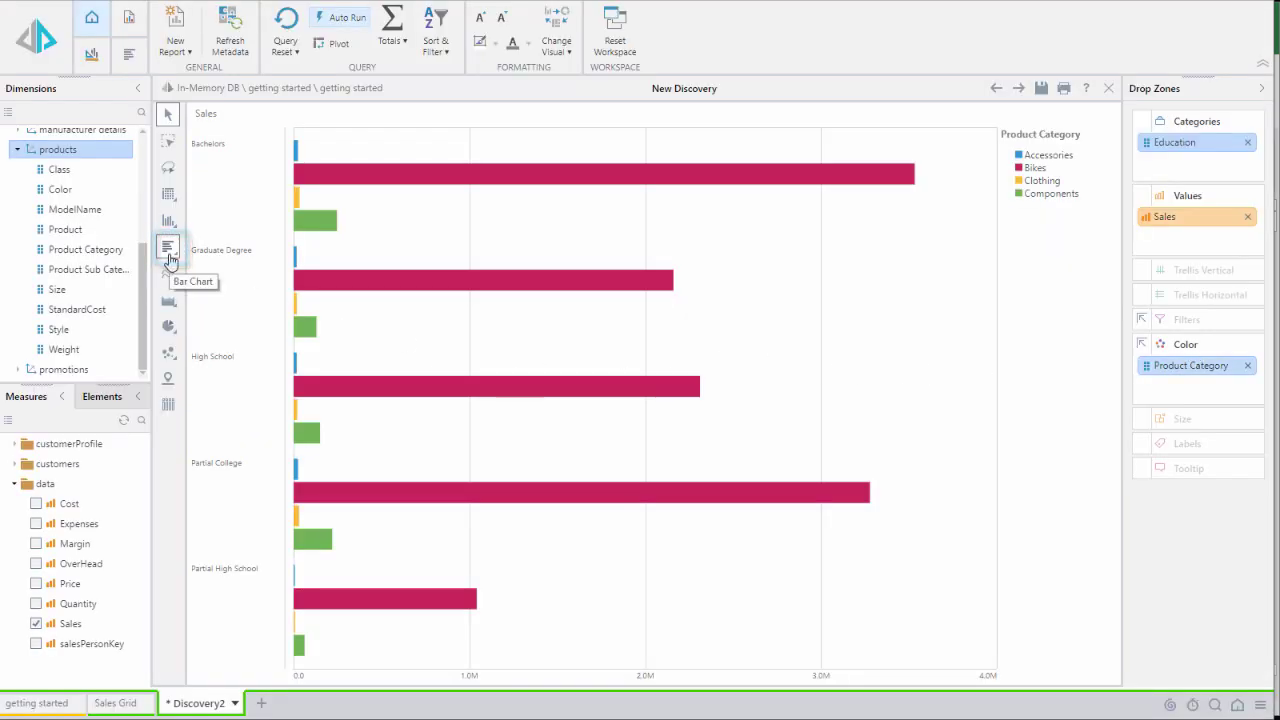
{"action": "mouse_move", "coordinate": [170, 258]}
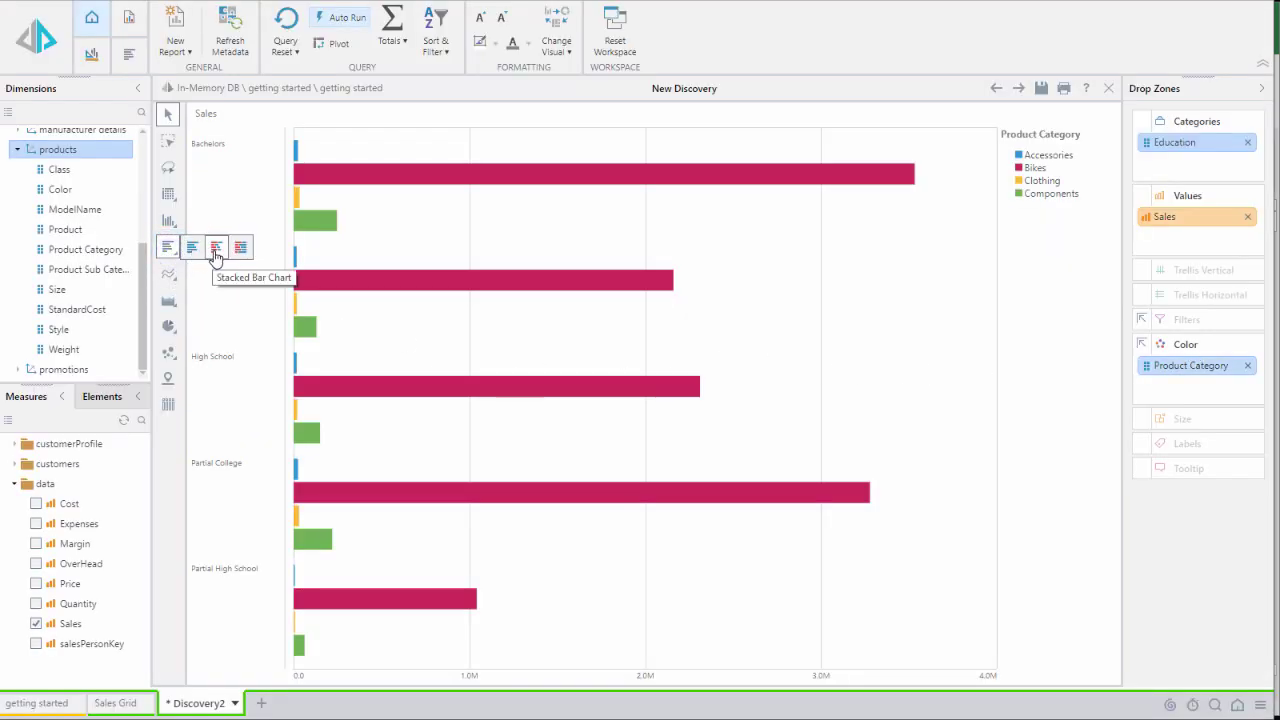
{"action": "left_click", "coordinate": [216, 248]}
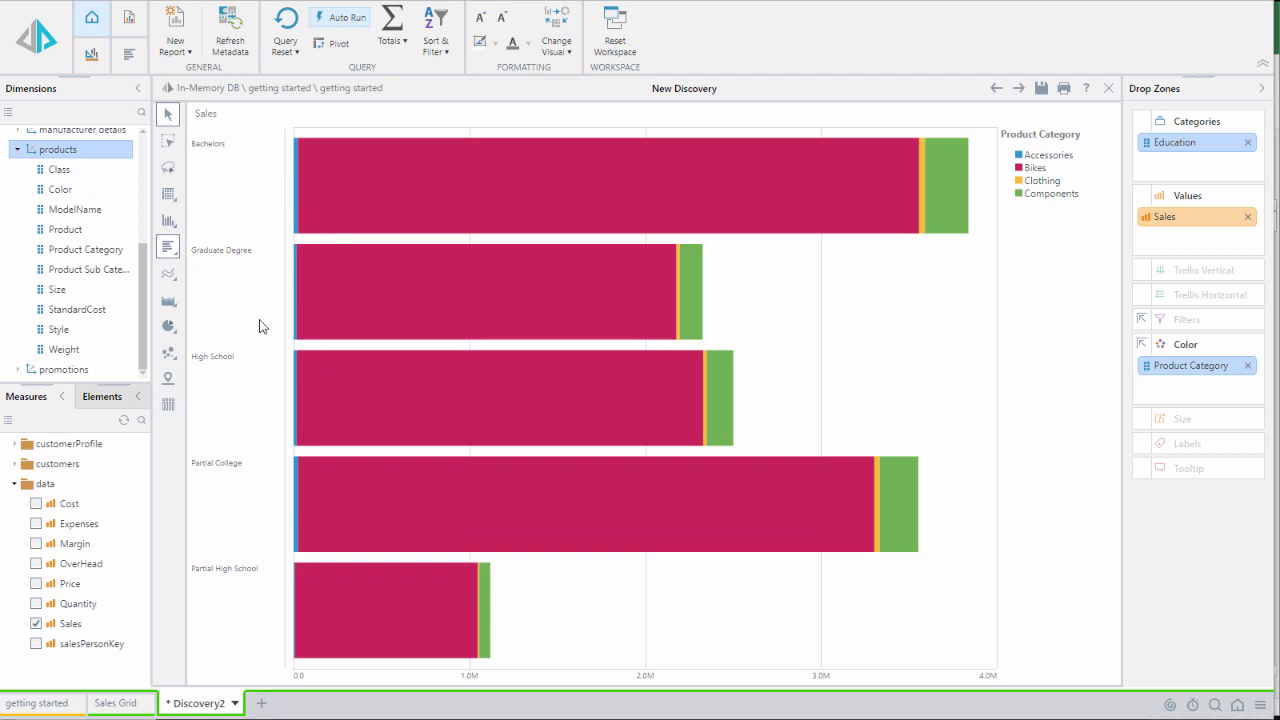
Save the bar chart as 'Sales Bar Chart' in the Getting Started folder
{"action": "left_click", "coordinate": [1043, 89]}
{"action": "double_click", "coordinate": [489, 163]}
{"action": "left_click", "coordinate": [362, 436]}
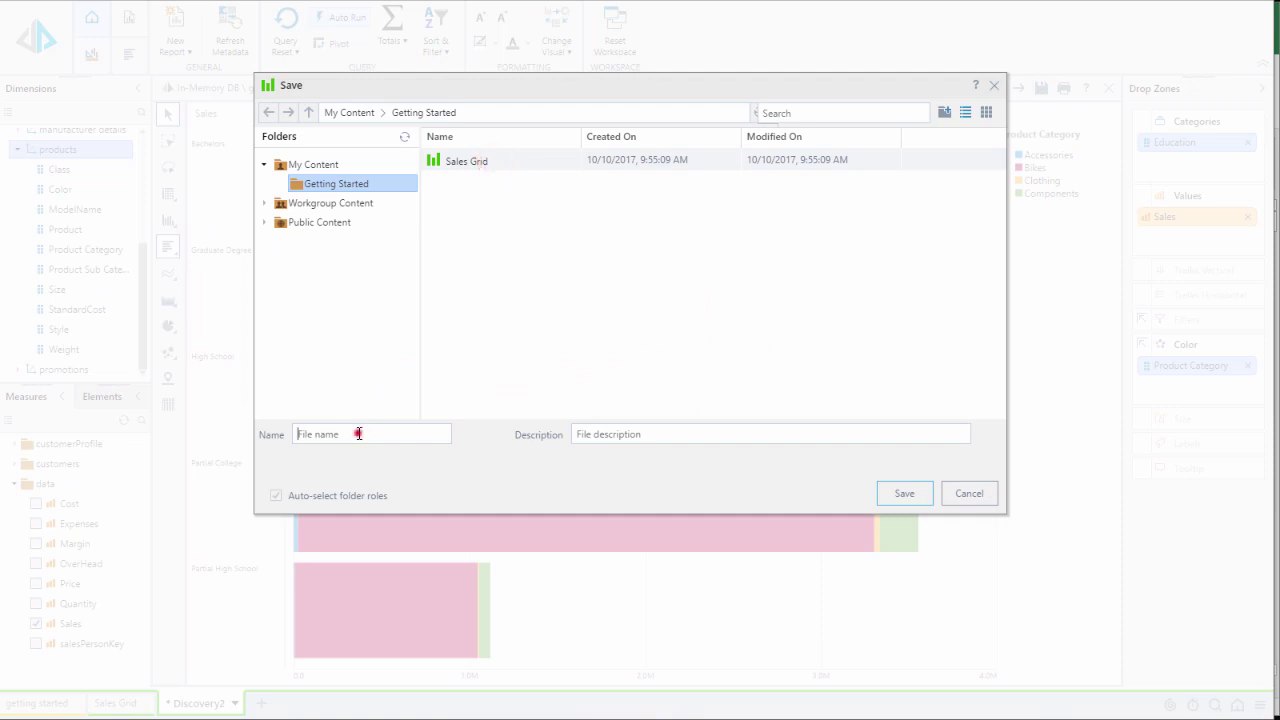
{"action": "type", "text": "Sales Bar Chart"}
{"action": "left_click", "coordinate": [881, 496]}
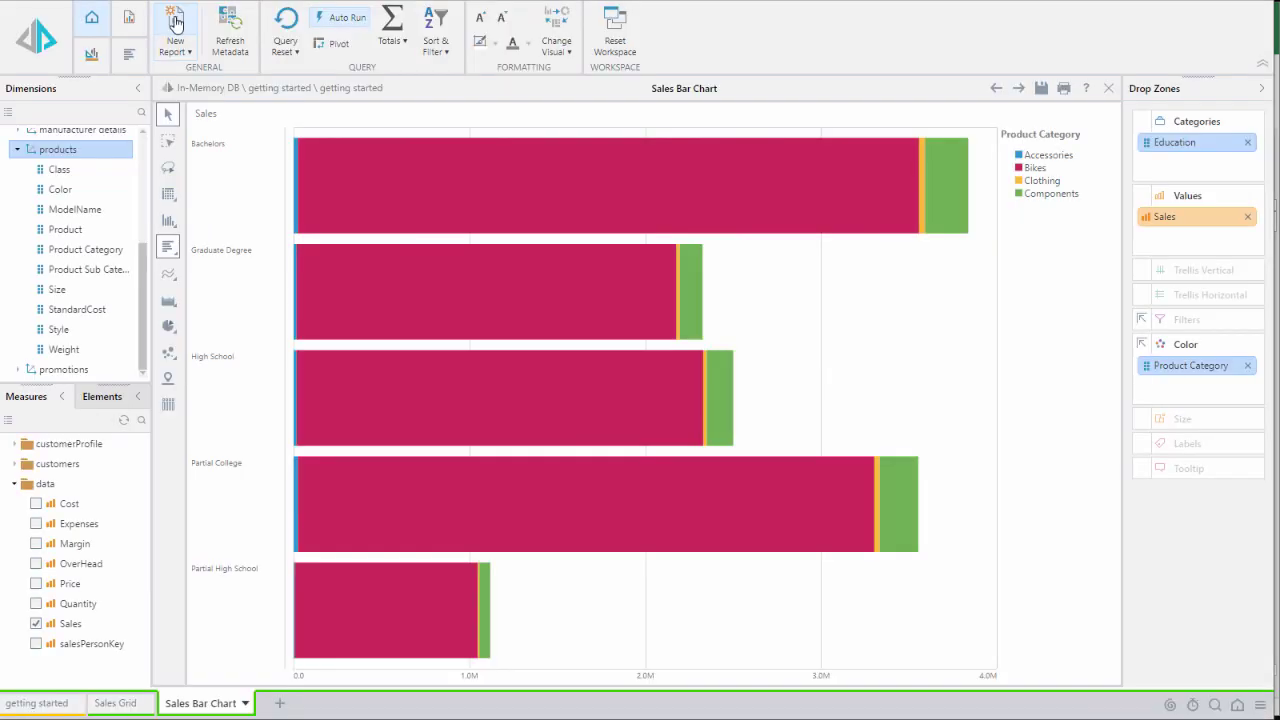
In a new report, plot Product by Quantity and Price as bubbles coloured by Product Category
{"action": "left_click", "coordinate": [175, 22]}
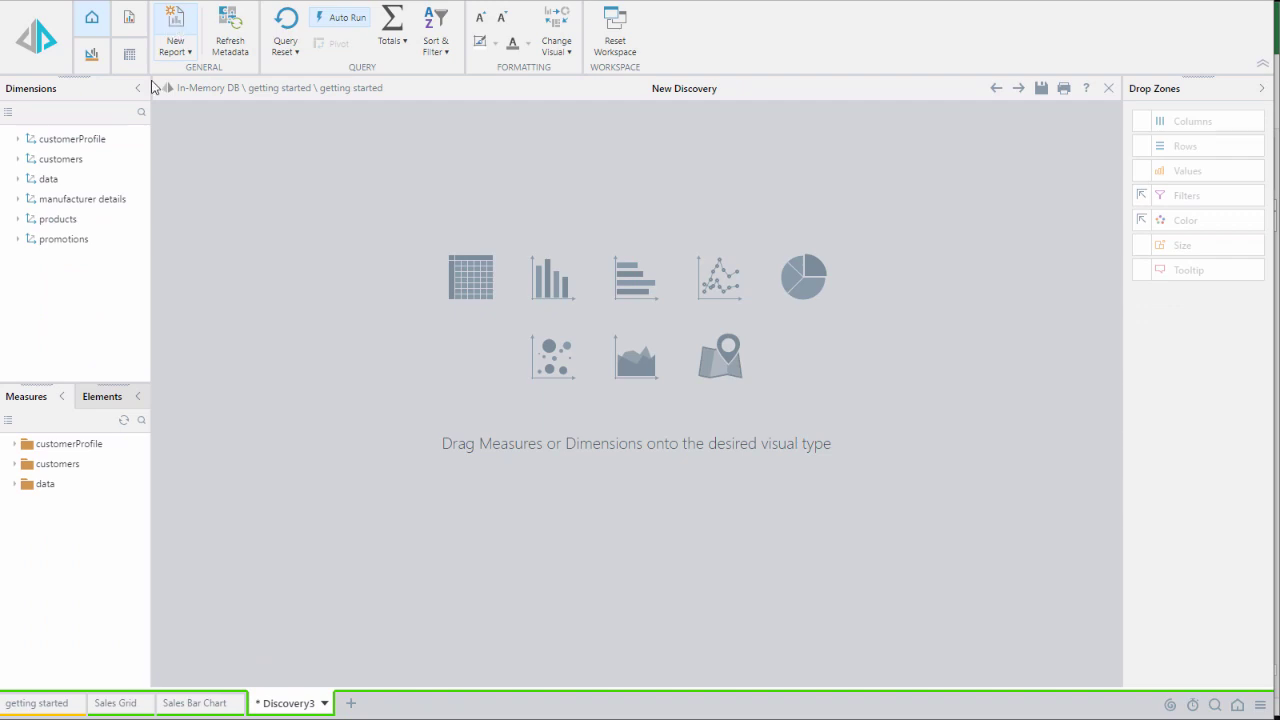
{"action": "left_click", "coordinate": [20, 219]}
{"action": "left_click", "coordinate": [66, 299]}
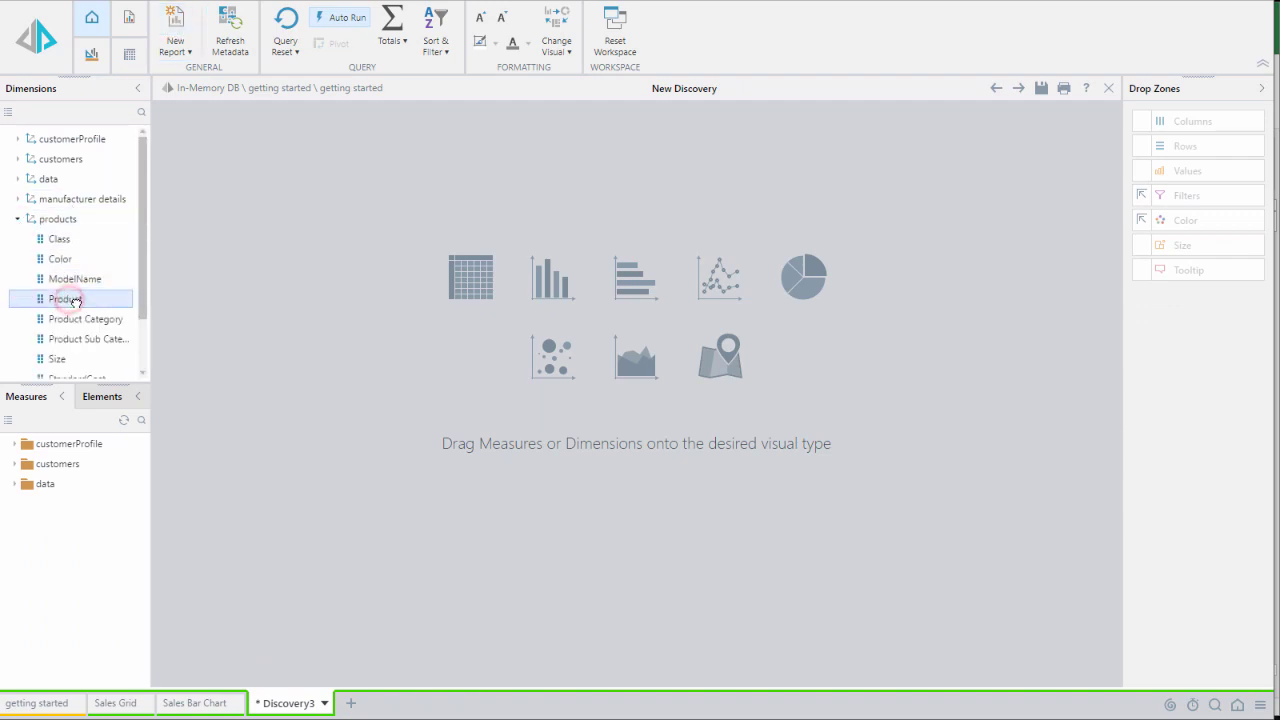
{"action": "left_click_drag", "start_coordinate": [75, 301], "coordinate": [553, 358]}
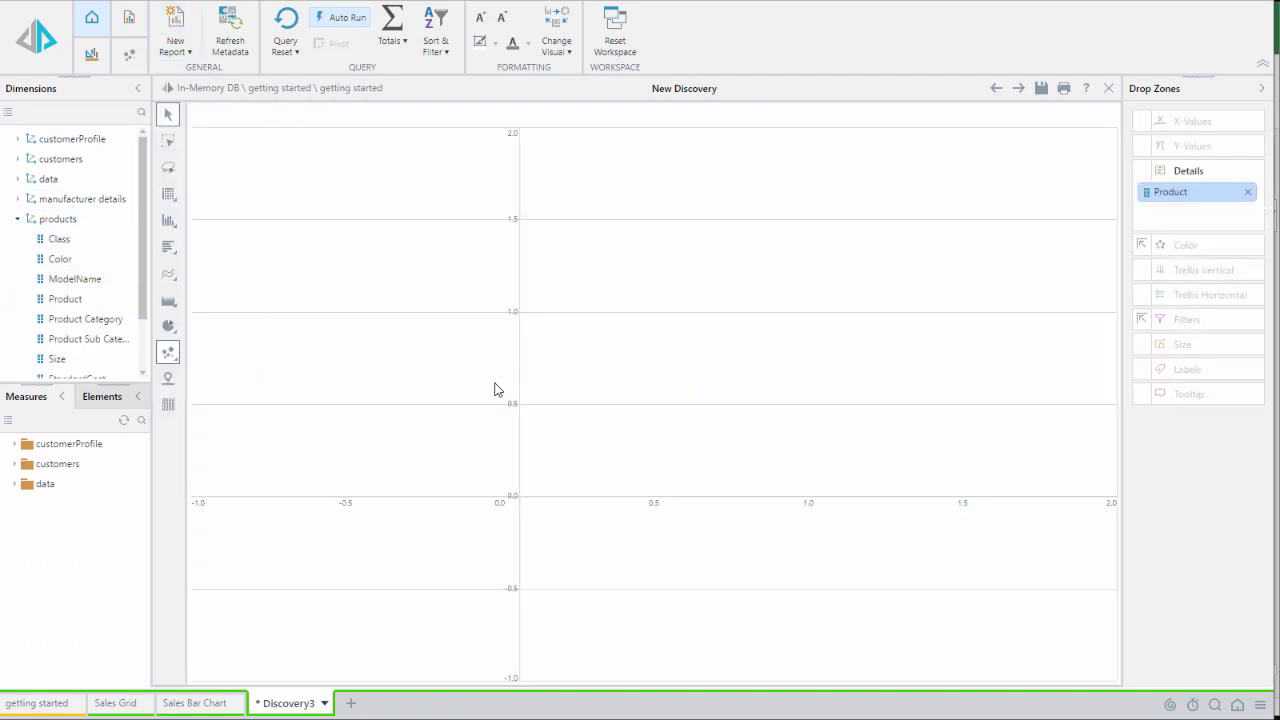
{"action": "left_click", "coordinate": [16, 484]}
{"action": "left_click", "coordinate": [36, 604]}
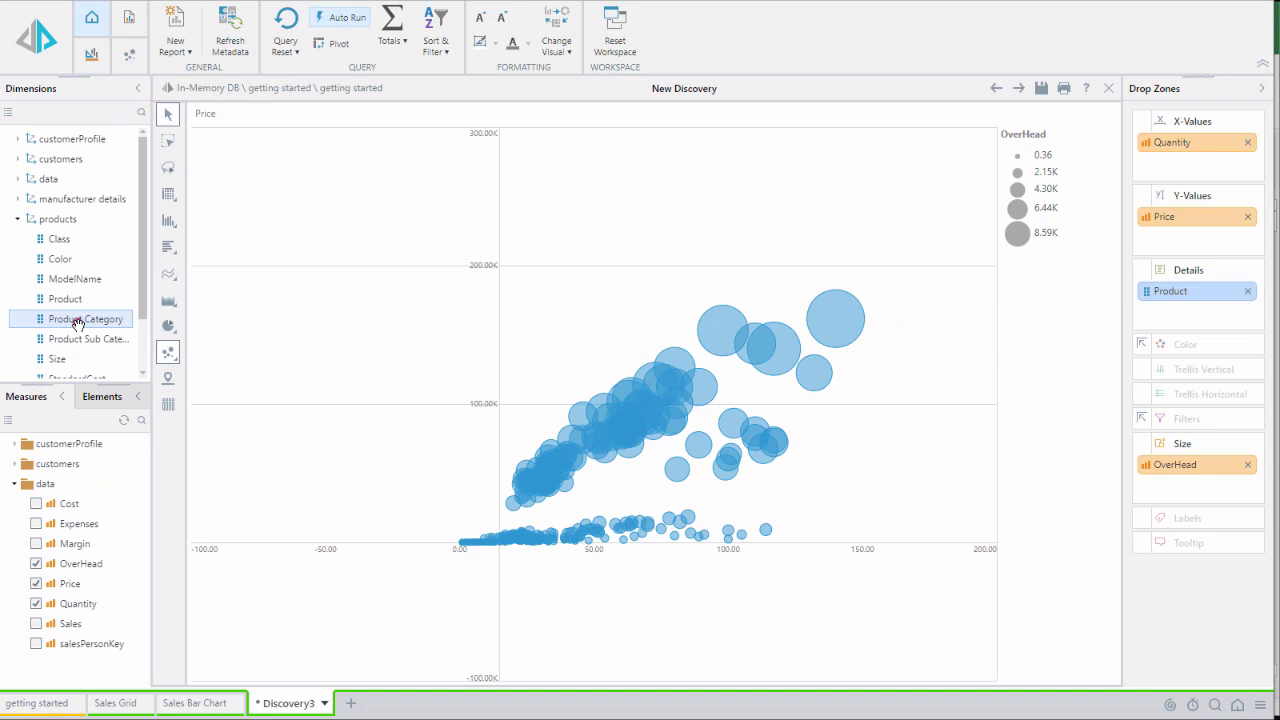
{"action": "left_click_drag", "start_coordinate": [78, 320], "coordinate": [1207, 356]}
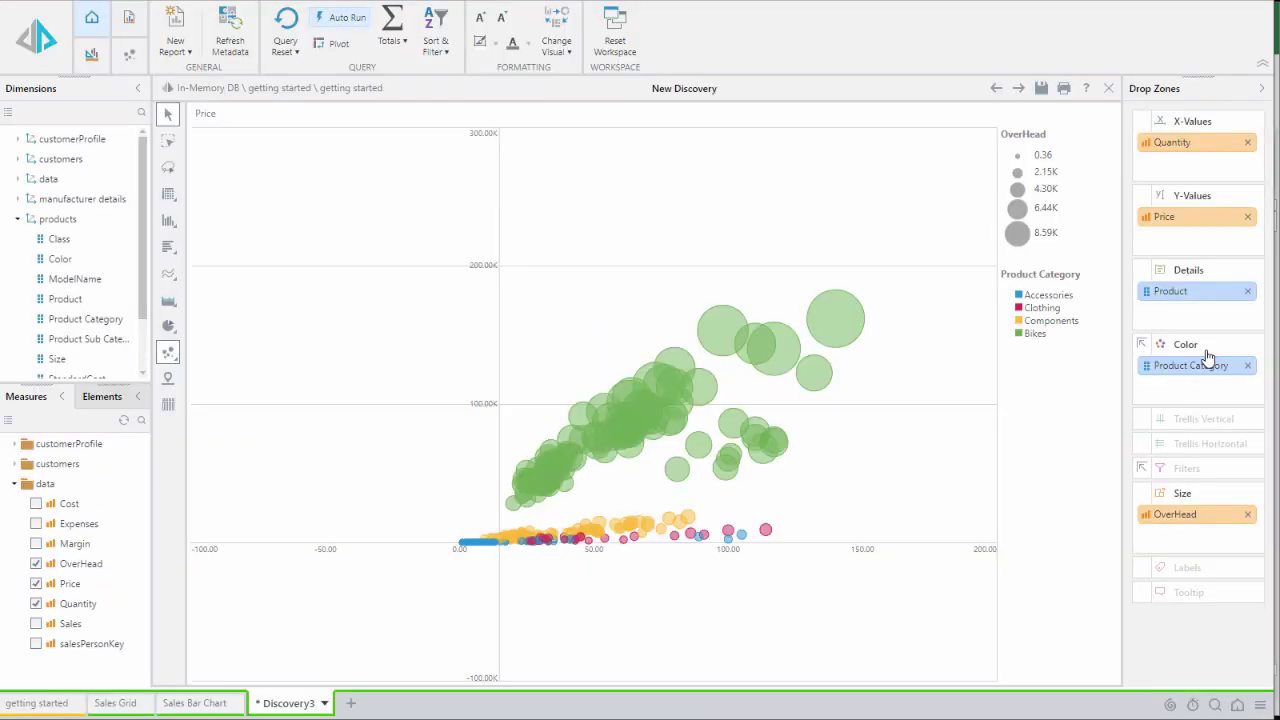
Add a Country filter slicer and filter the chart to United States
{"action": "left_click", "coordinate": [17, 159]}
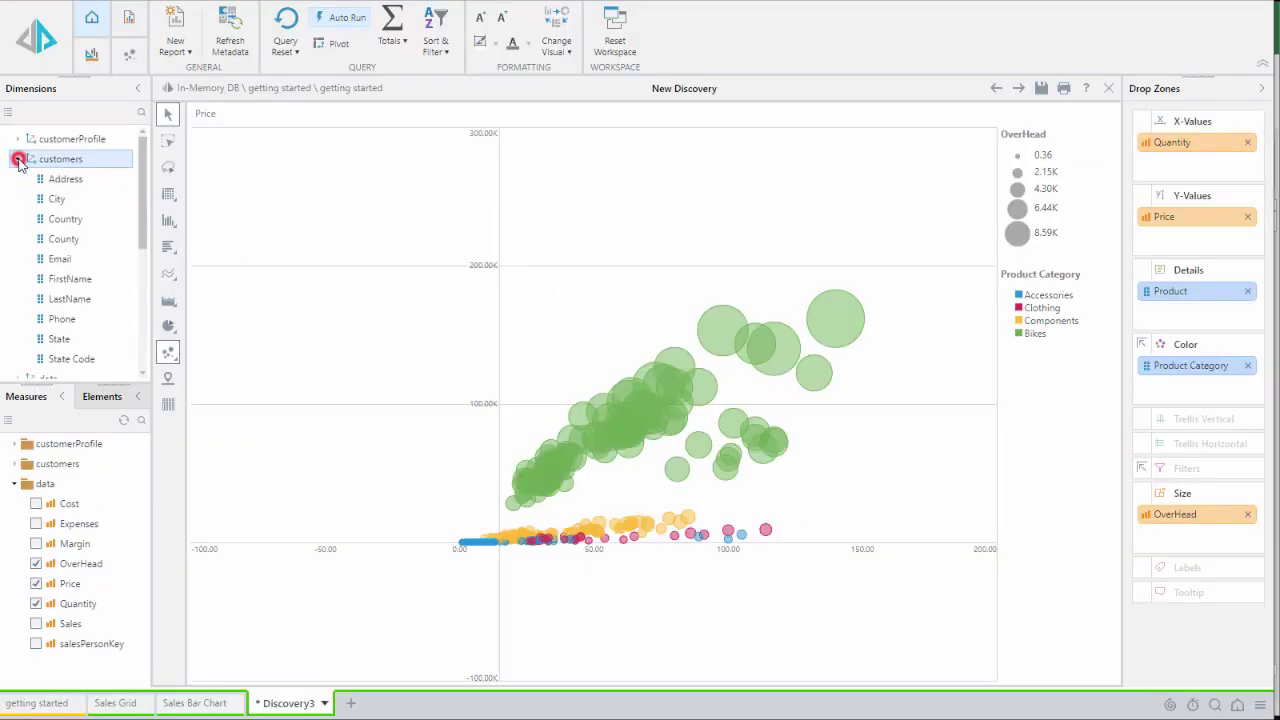
{"action": "left_click_drag", "start_coordinate": [55, 220], "coordinate": [1186, 470]}
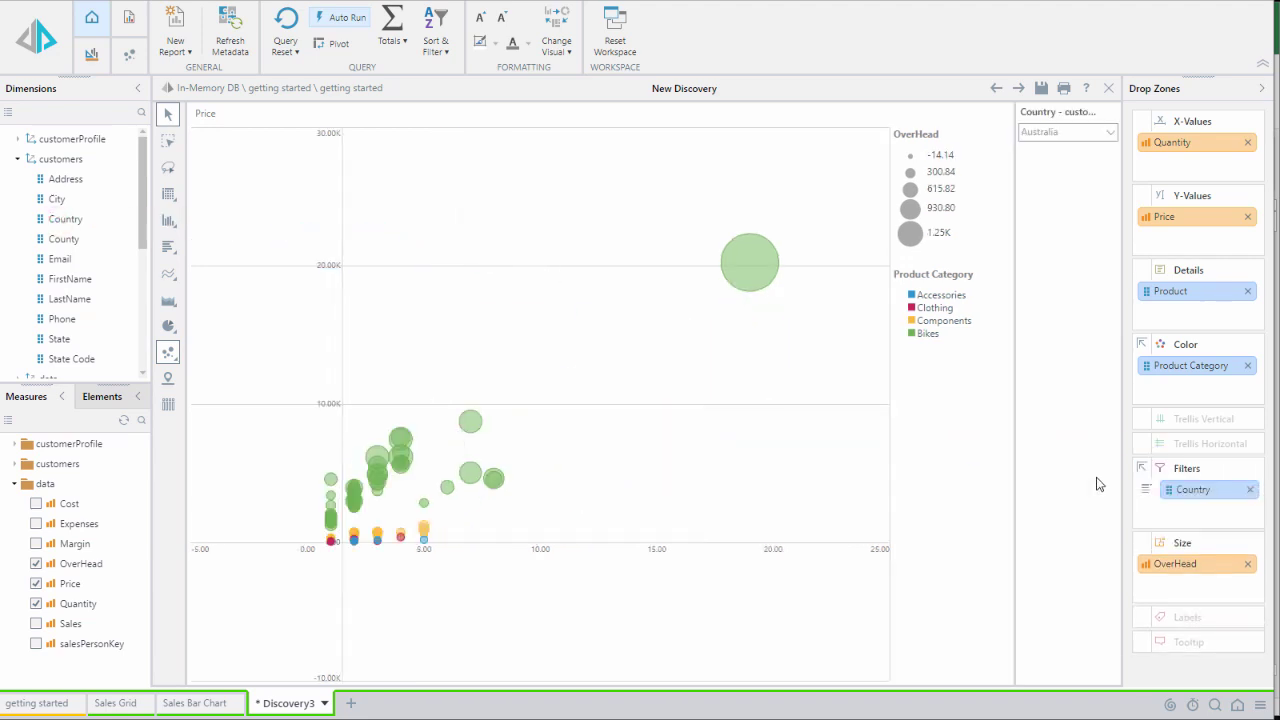
{"action": "left_click", "coordinate": [1110, 132]}
{"action": "left_click", "coordinate": [1099, 265]}
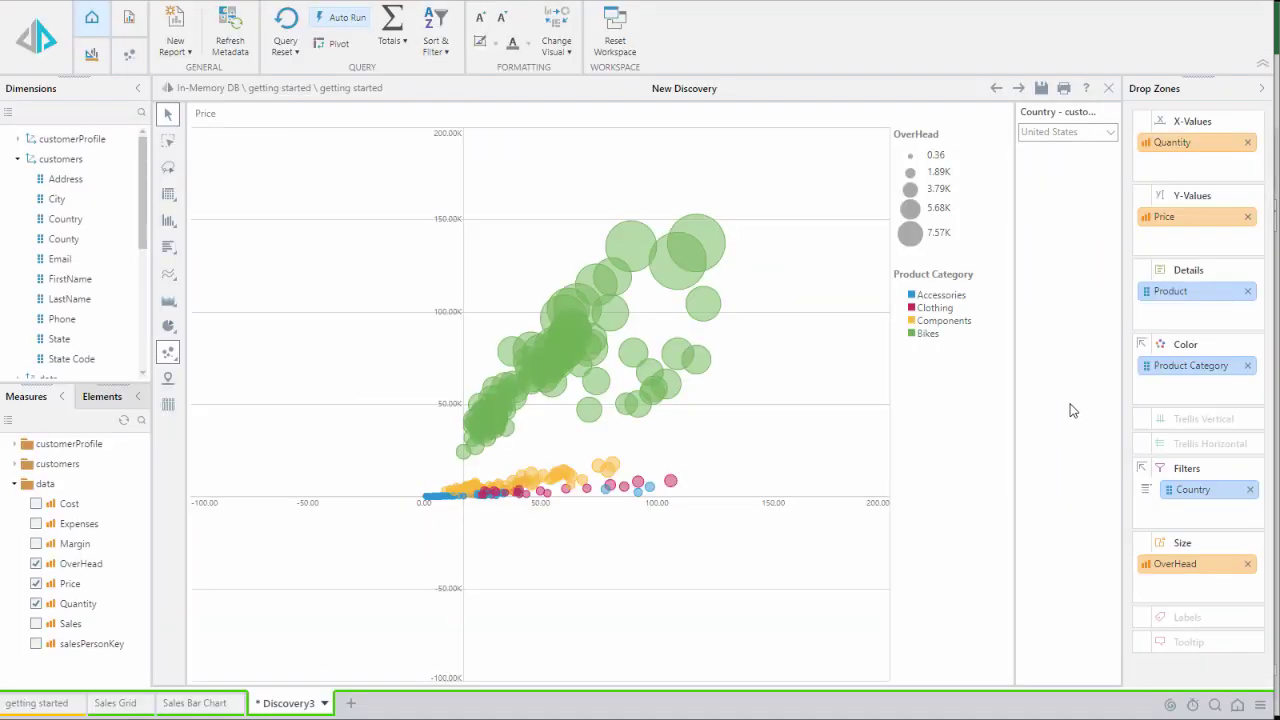
Apply the Europe design theme to the scatter chart
{"action": "left_click", "coordinate": [129, 17]}
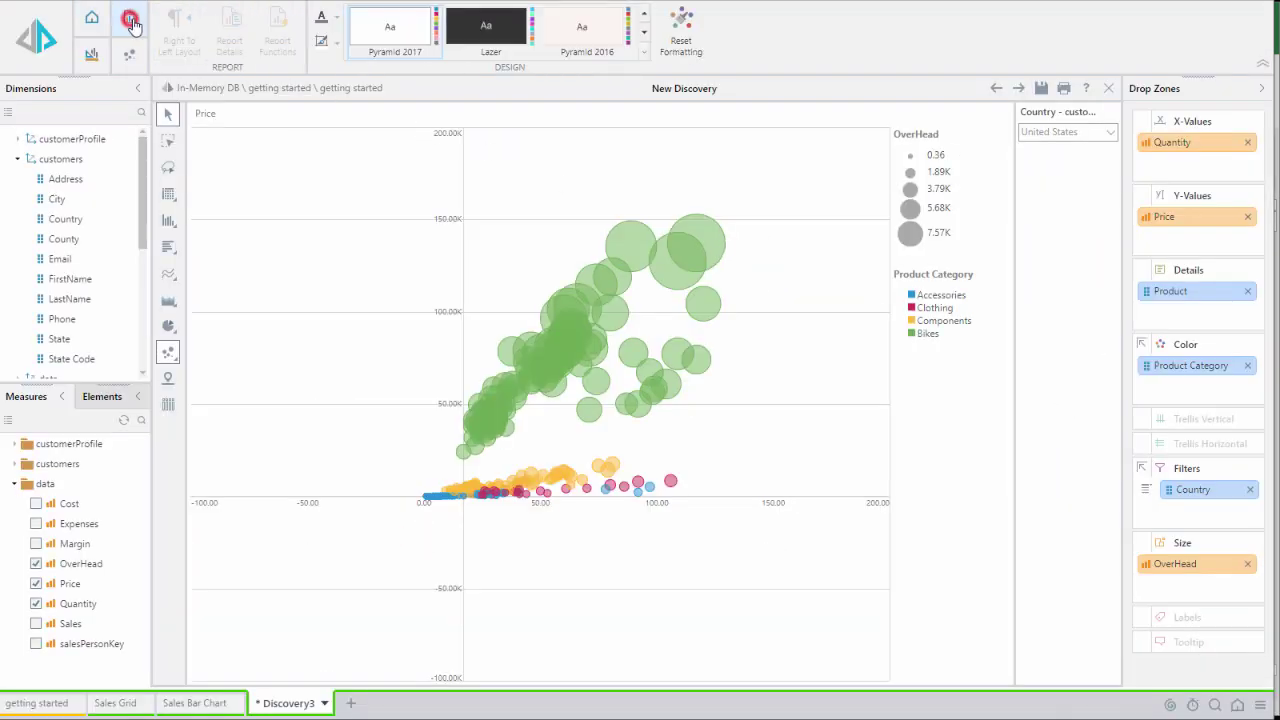
{"action": "left_click", "coordinate": [646, 40]}
{"action": "left_click", "coordinate": [646, 40]}
{"action": "left_click", "coordinate": [602, 42]}
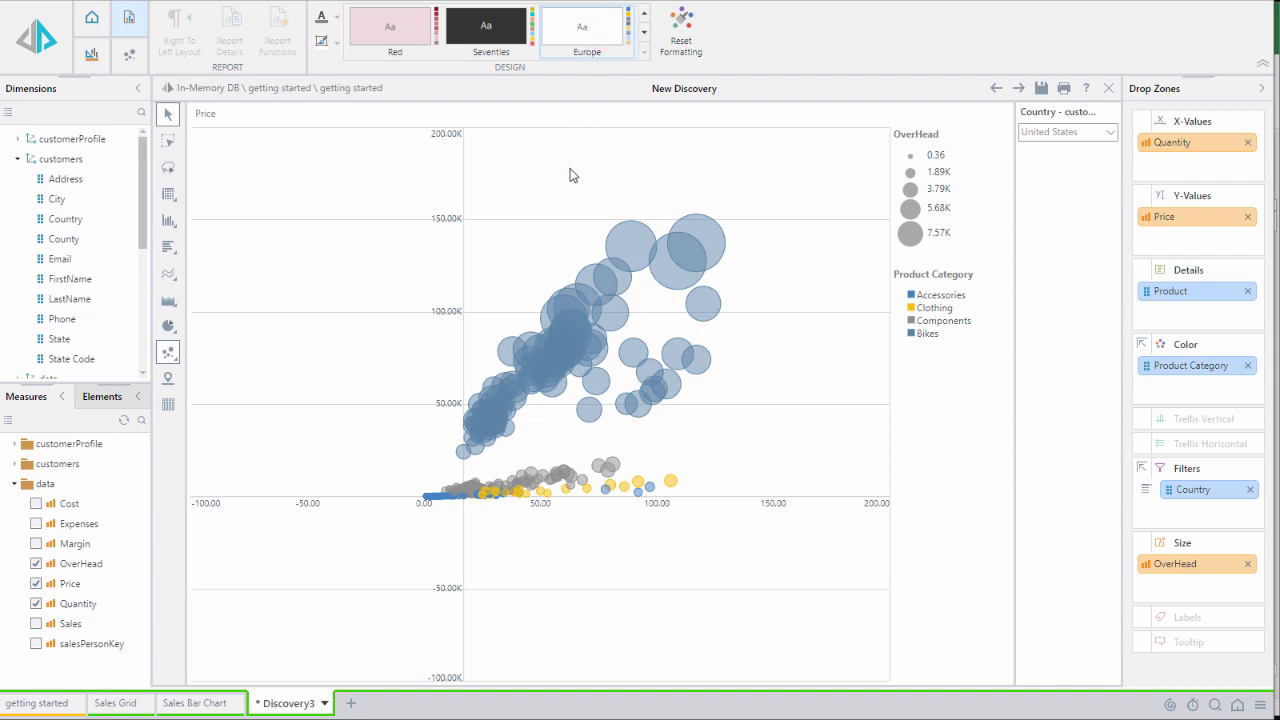
Save the report as 'Scatter Chart' in the Getting Started folder
{"action": "left_click", "coordinate": [1041, 88]}
{"action": "double_click", "coordinate": [504, 162]}
{"action": "left_click", "coordinate": [343, 434]}
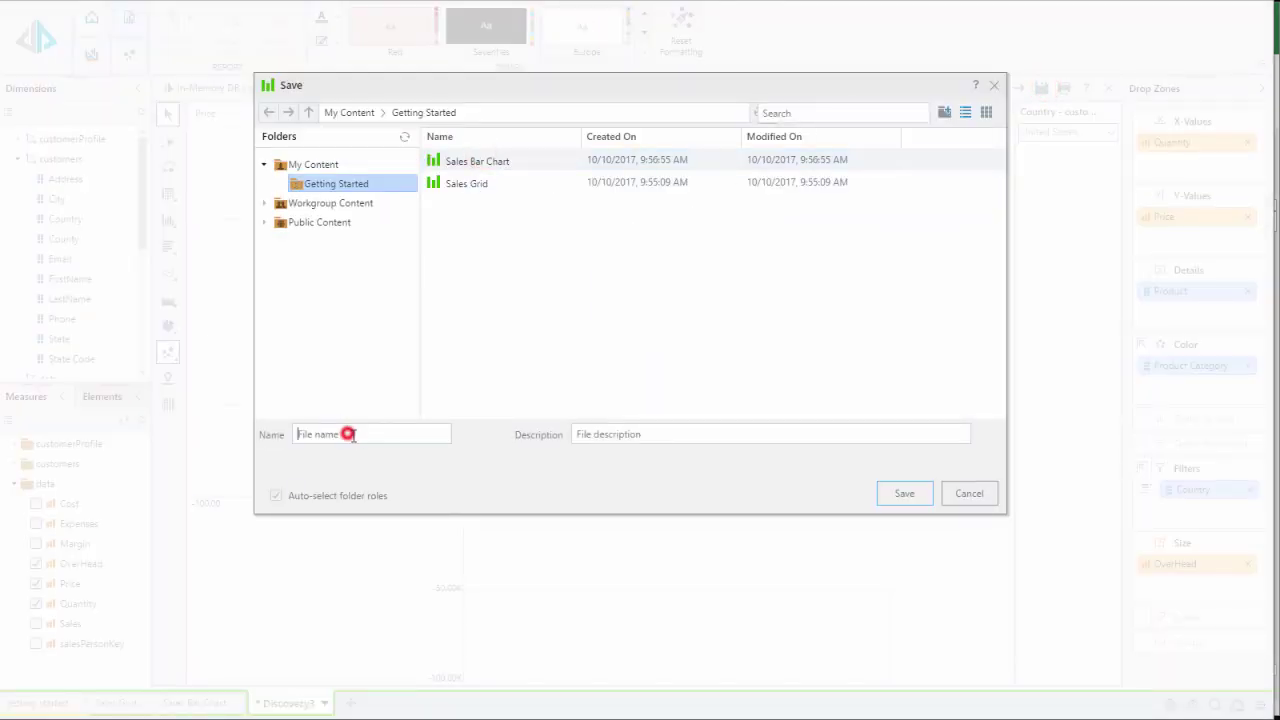
{"action": "type", "text": "Scatter Chart"}
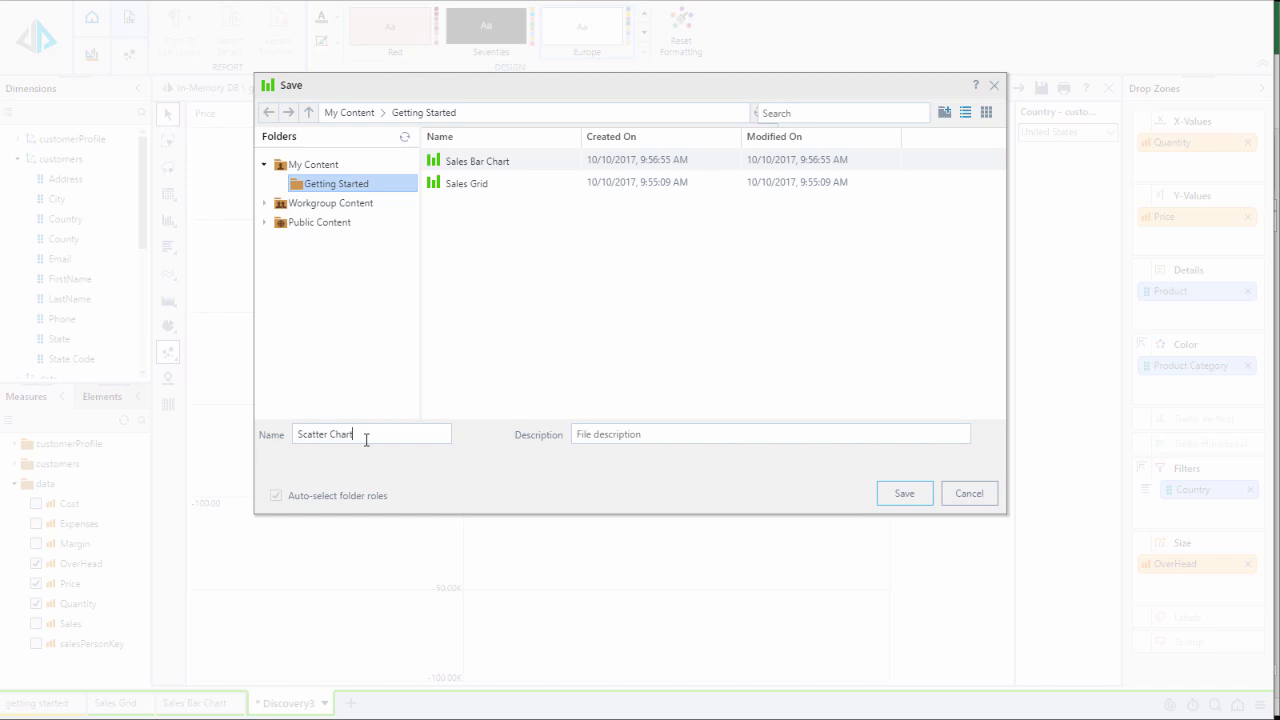
{"action": "left_click", "coordinate": [890, 494]}
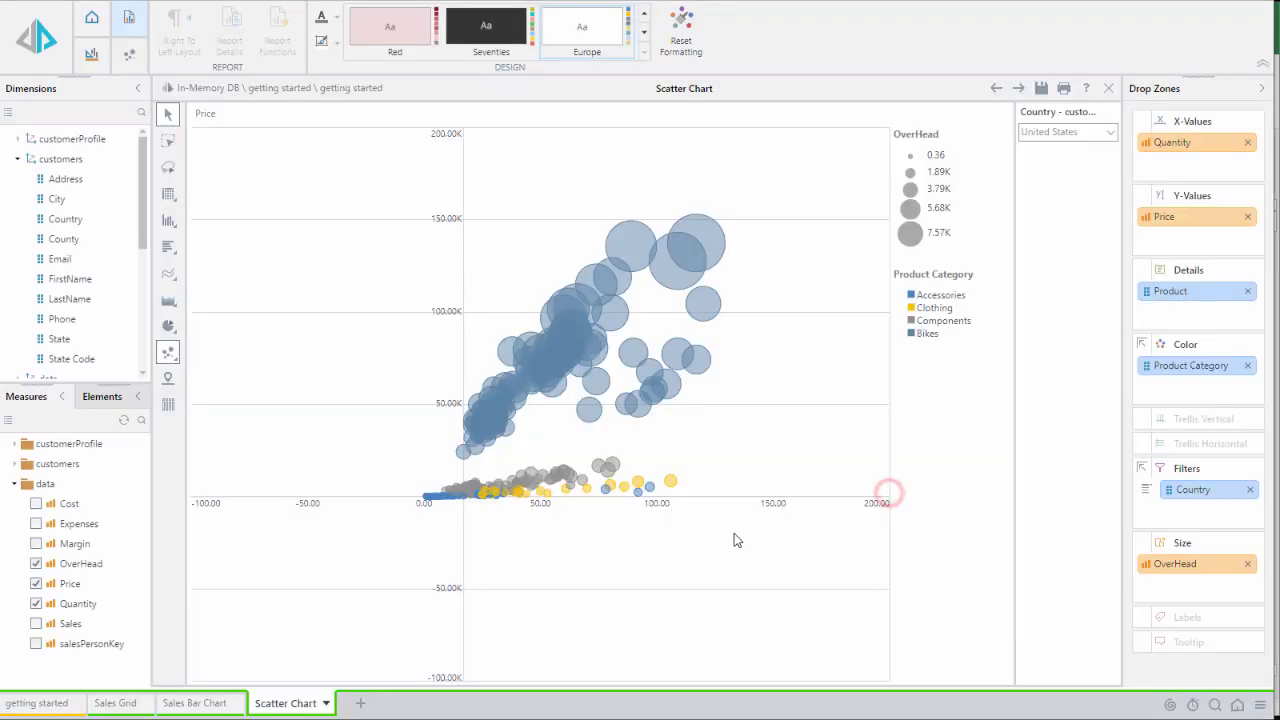
Create a new presentation with the default Pyramid 2017 theme and fixed desktop layout
{"action": "left_click", "coordinate": [361, 705]}
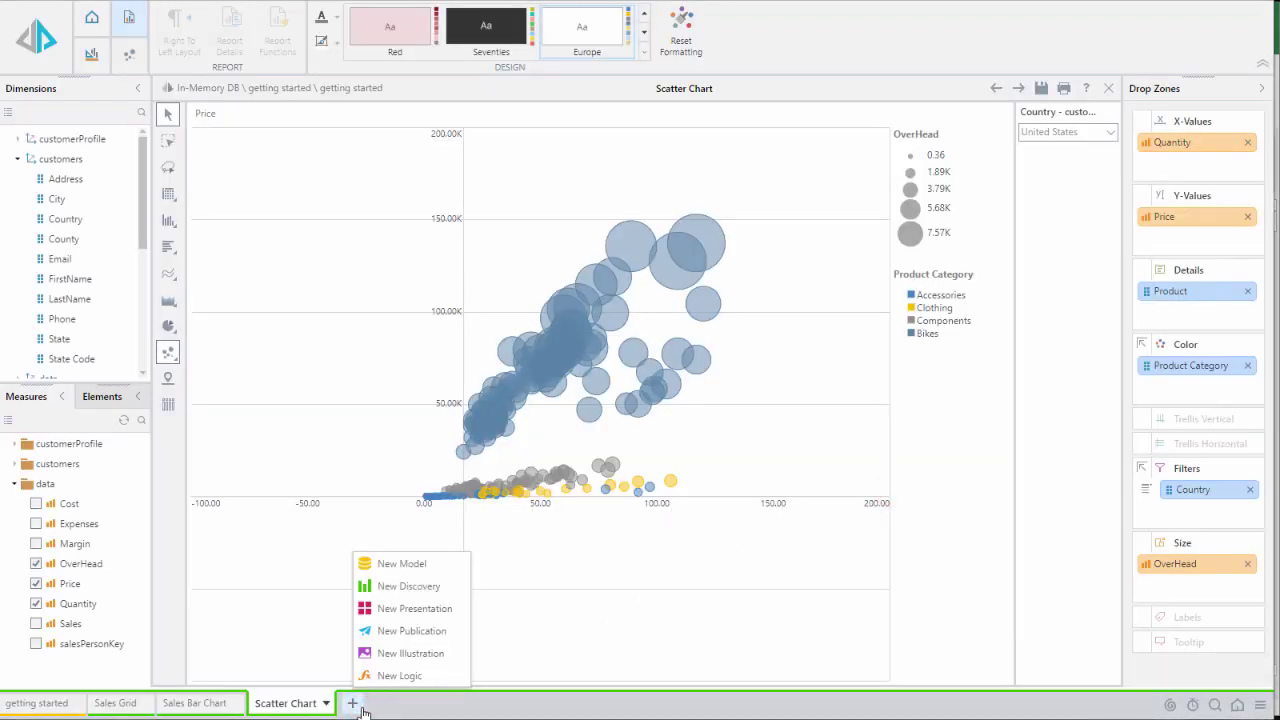
{"action": "left_click", "coordinate": [461, 612]}
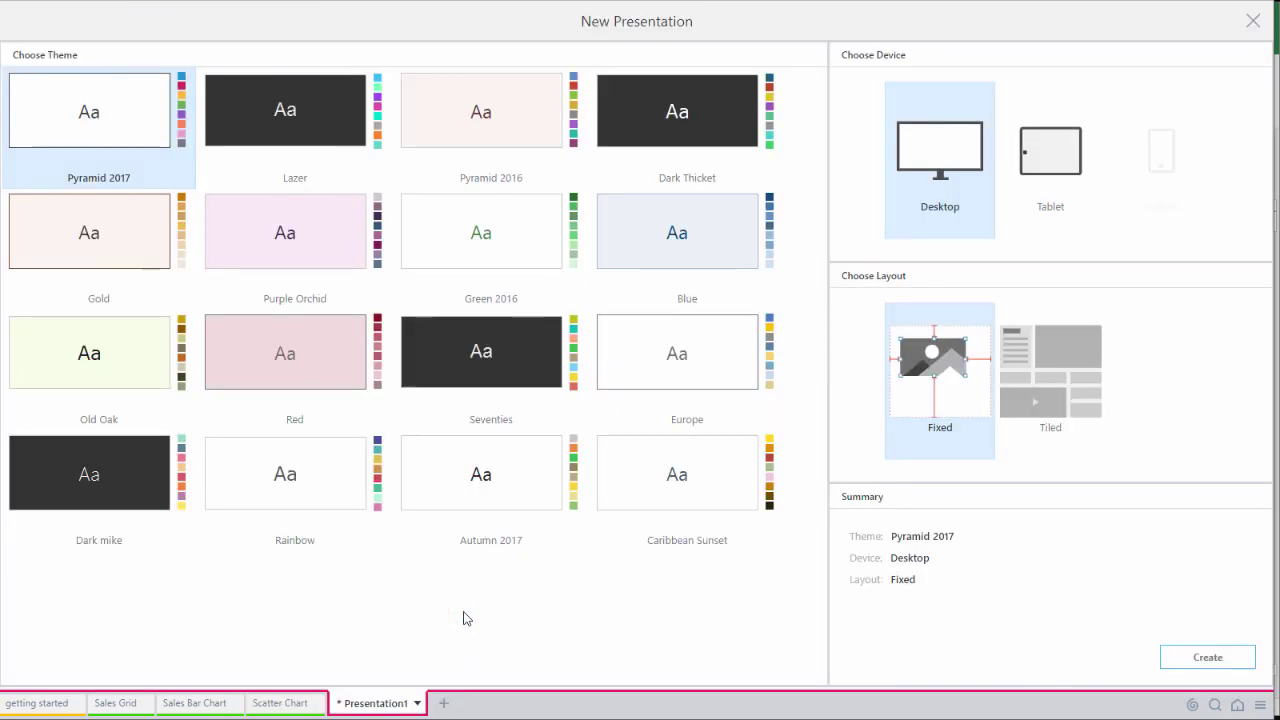
{"action": "left_click", "coordinate": [1180, 657]}
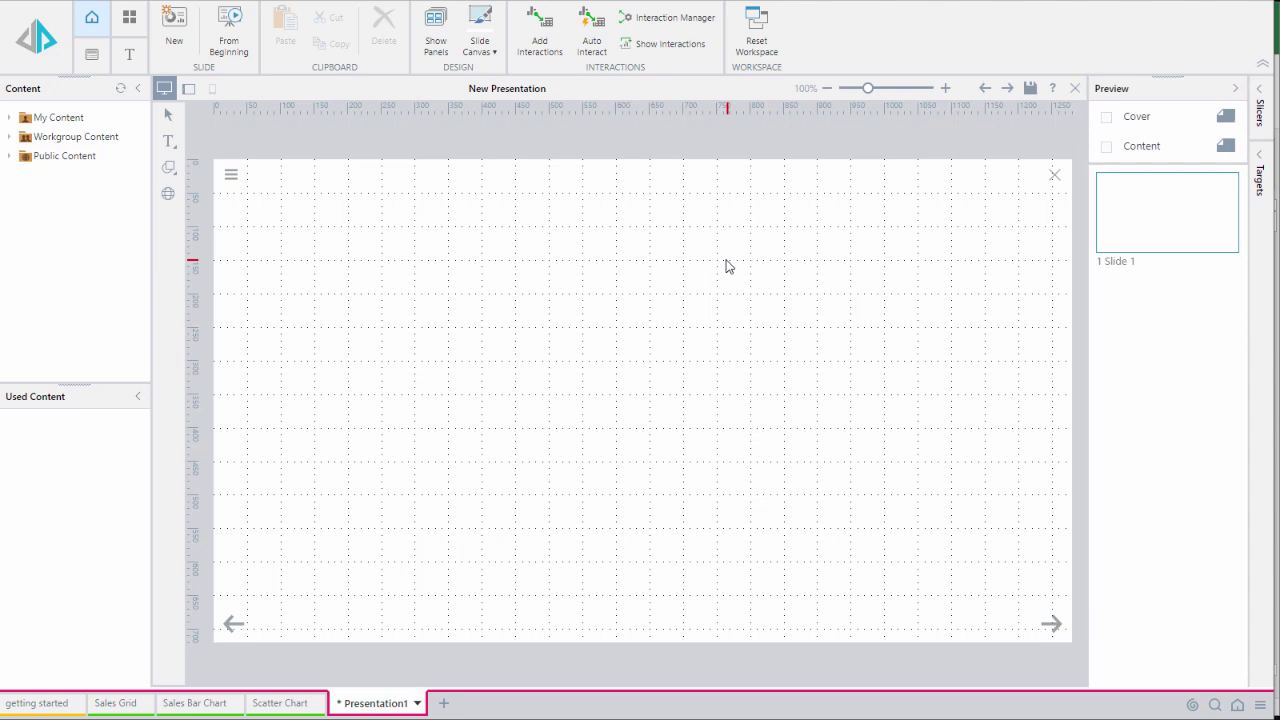
Add the ACME Inc logo to the top left of the Content master page, then return to Slide 1
{"action": "left_click", "coordinate": [1222, 150]}
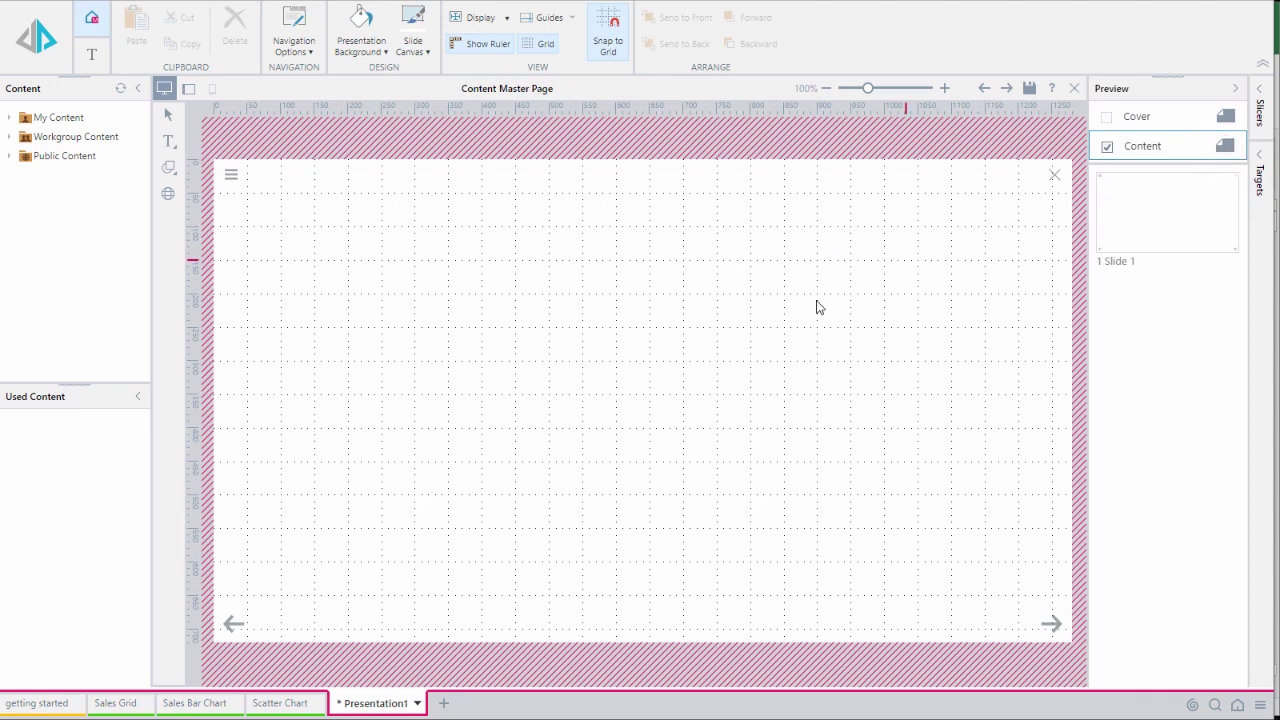
{"action": "left_click_drag", "start_coordinate": [2, 330], "coordinate": [280, 208]}
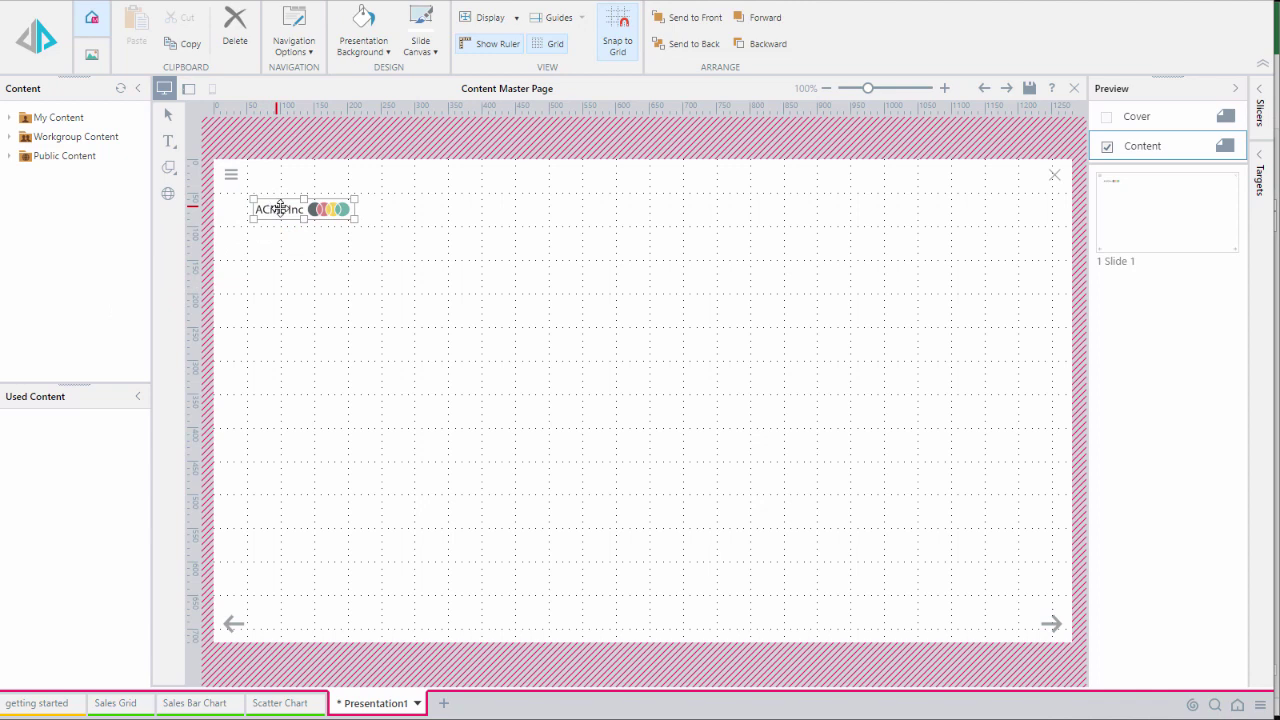
{"action": "left_click", "coordinate": [1122, 218]}
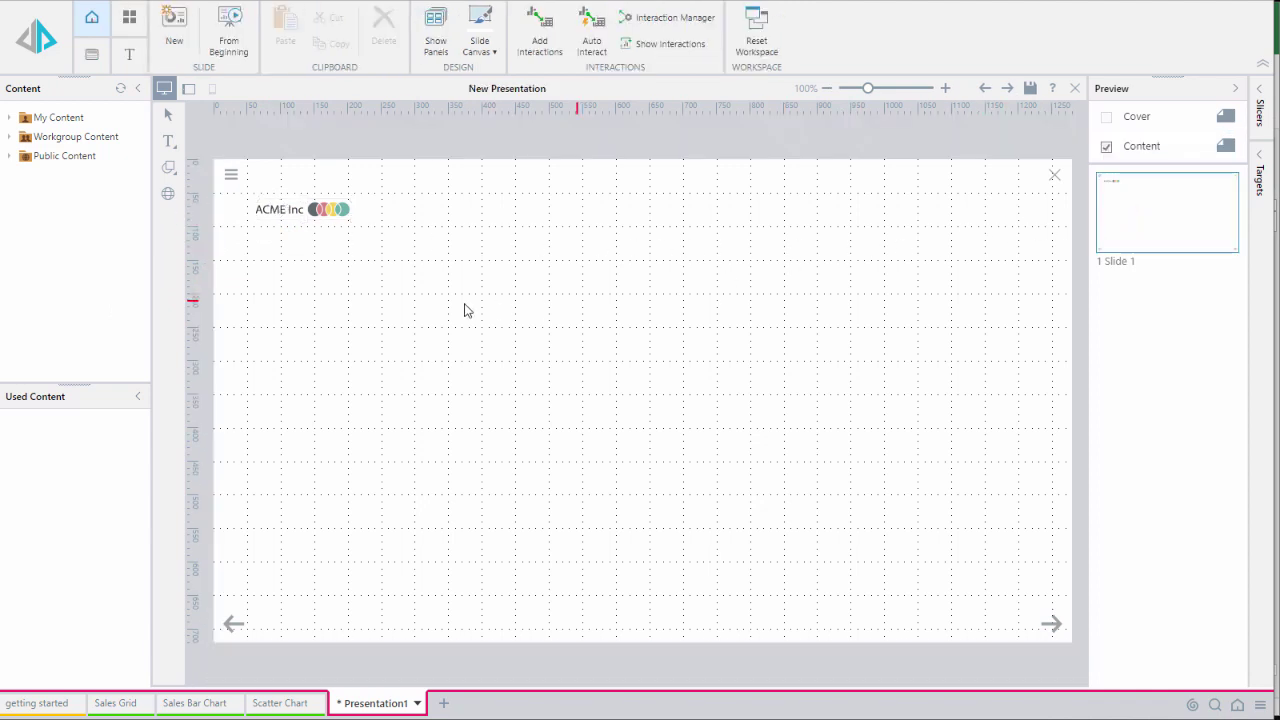
Place the Sales Grid report at the top of Slide 1 and resize it to fit its contents
{"action": "left_click", "coordinate": [9, 117]}
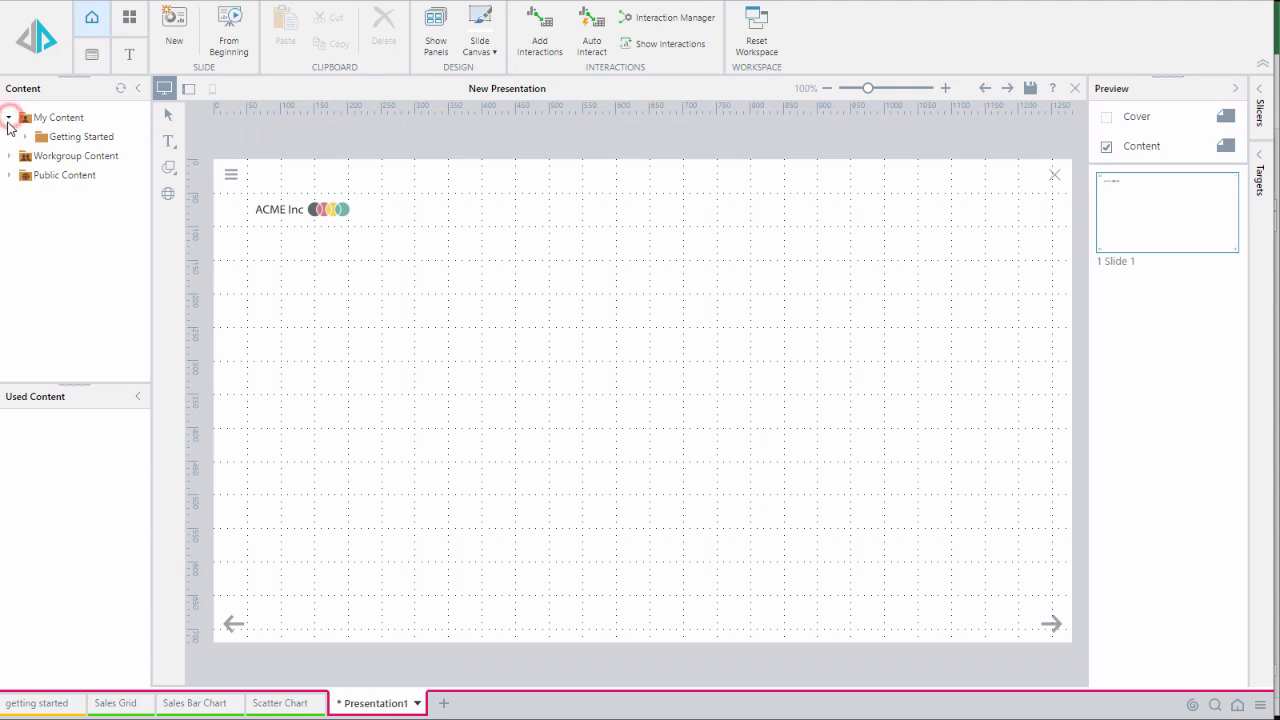
{"action": "left_click", "coordinate": [24, 136]}
{"action": "left_click", "coordinate": [40, 174]}
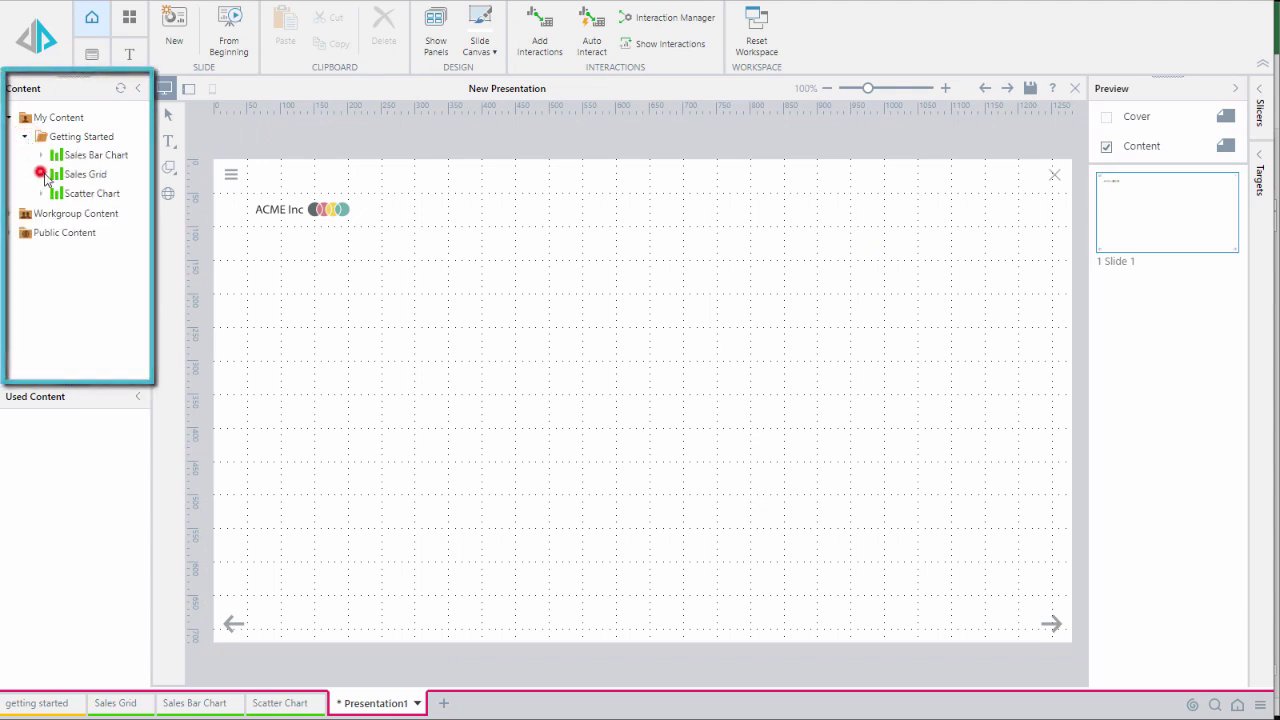
{"action": "left_click_drag", "start_coordinate": [80, 193], "coordinate": [291, 262]}
{"action": "left_click_drag", "start_coordinate": [476, 465], "coordinate": [709, 334]}
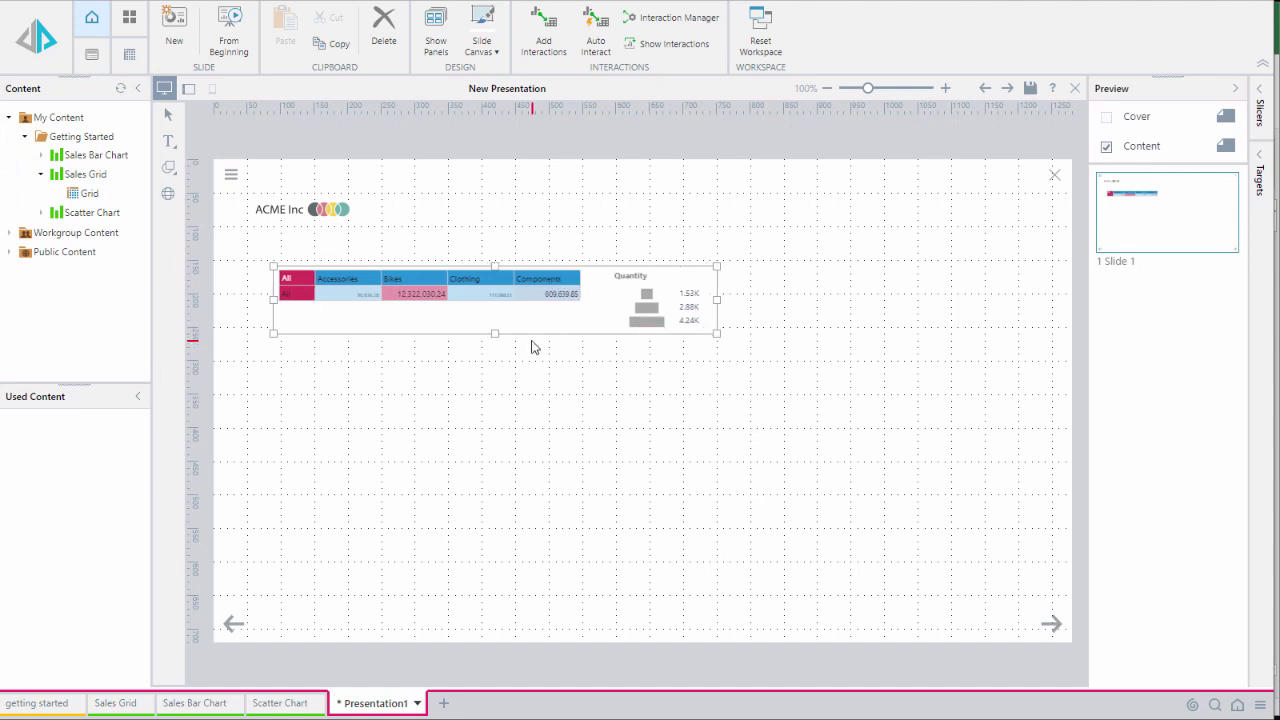
{"action": "left_click_drag", "start_coordinate": [496, 334], "coordinate": [501, 360]}
Add the StackedBarChart below the grid and the ScatterChart on the right, resizing both
{"action": "left_click", "coordinate": [41, 155]}
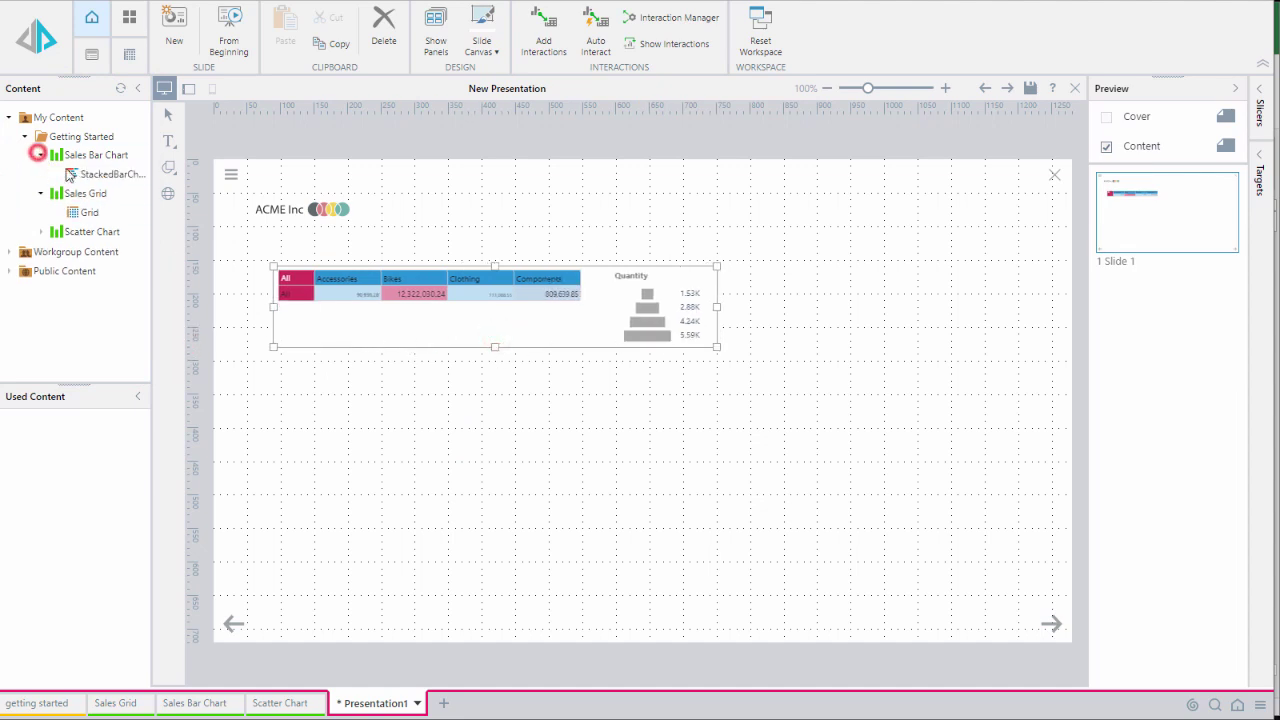
{"action": "left_click_drag", "start_coordinate": [80, 174], "coordinate": [282, 395]}
{"action": "left_click_drag", "start_coordinate": [481, 494], "coordinate": [717, 494]}
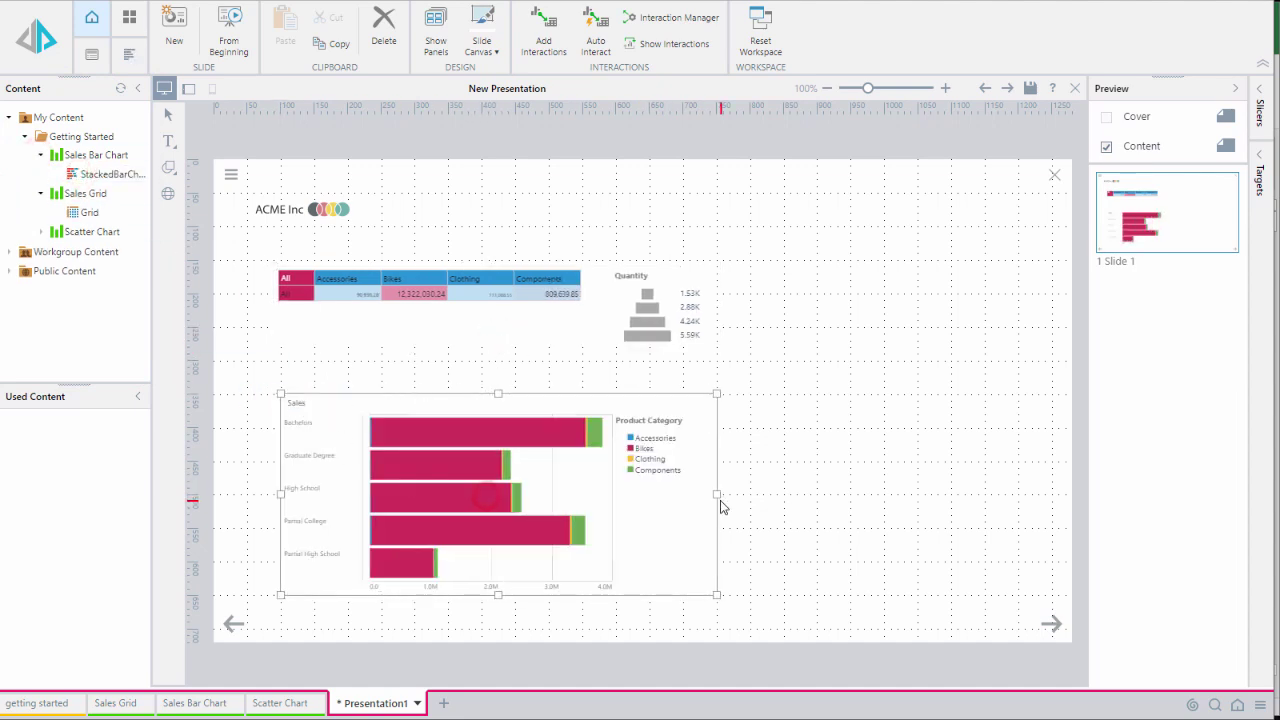
{"action": "left_click", "coordinate": [41, 232]}
{"action": "left_click_drag", "start_coordinate": [100, 270], "coordinate": [762, 274]}
{"action": "left_click_drag", "start_coordinate": [968, 472], "coordinate": [1047, 598]}
{"action": "left_click_drag", "start_coordinate": [761, 434], "coordinate": [722, 434]}
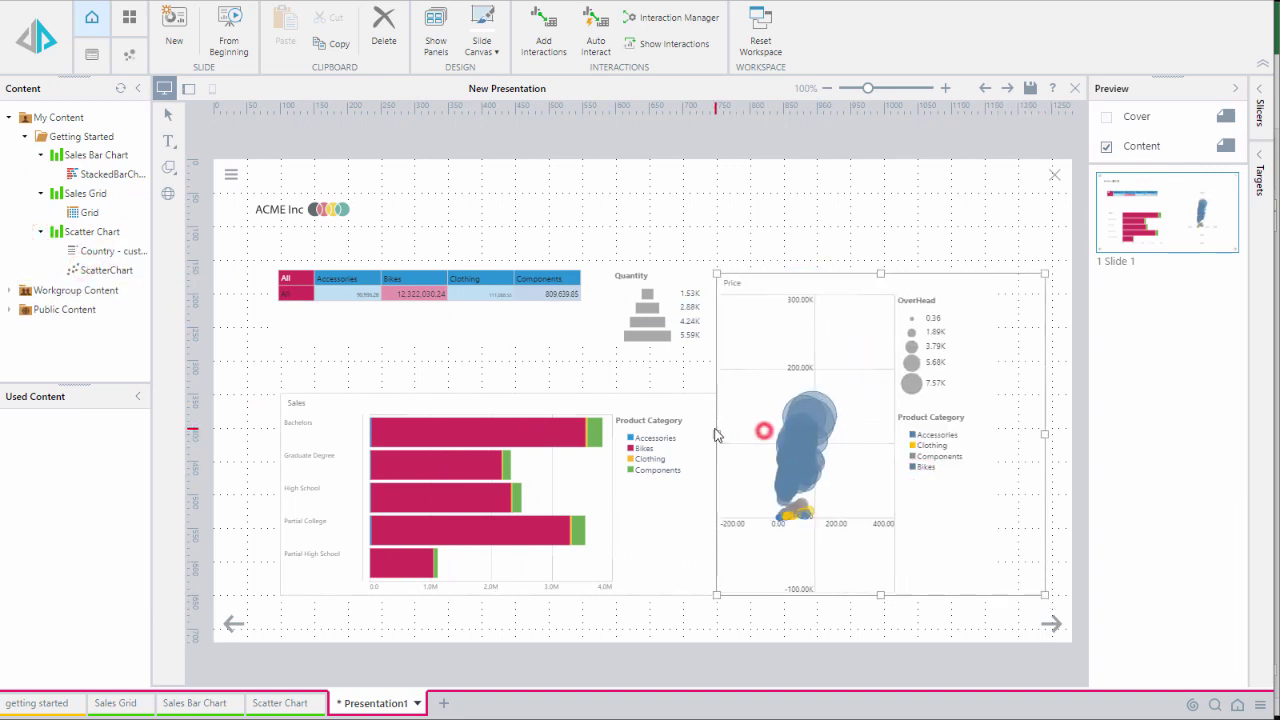
Add the Country - customers filter and link it to the grid and both charts
{"action": "left_click_drag", "start_coordinate": [105, 251], "coordinate": [385, 198]}
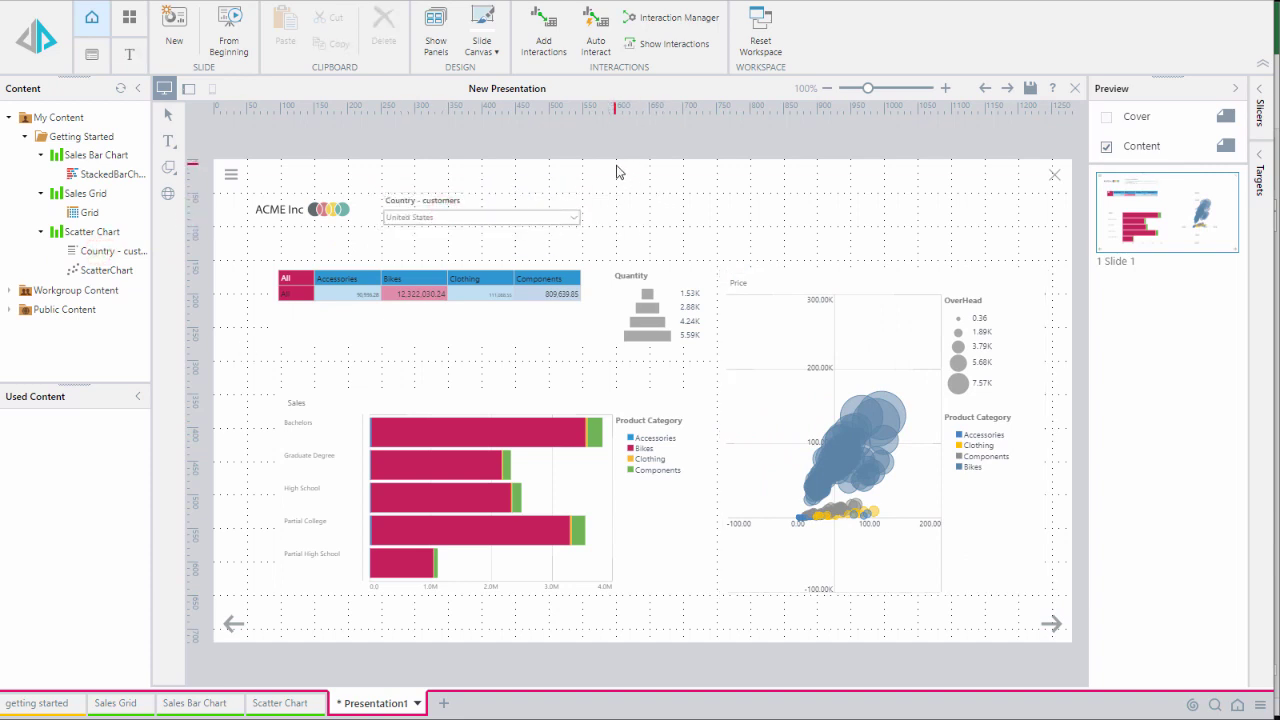
{"action": "left_click", "coordinate": [544, 38]}
{"action": "left_click_drag", "start_coordinate": [466, 210], "coordinate": [857, 480]}
{"action": "left_click_drag", "start_coordinate": [425, 210], "coordinate": [378, 443]}
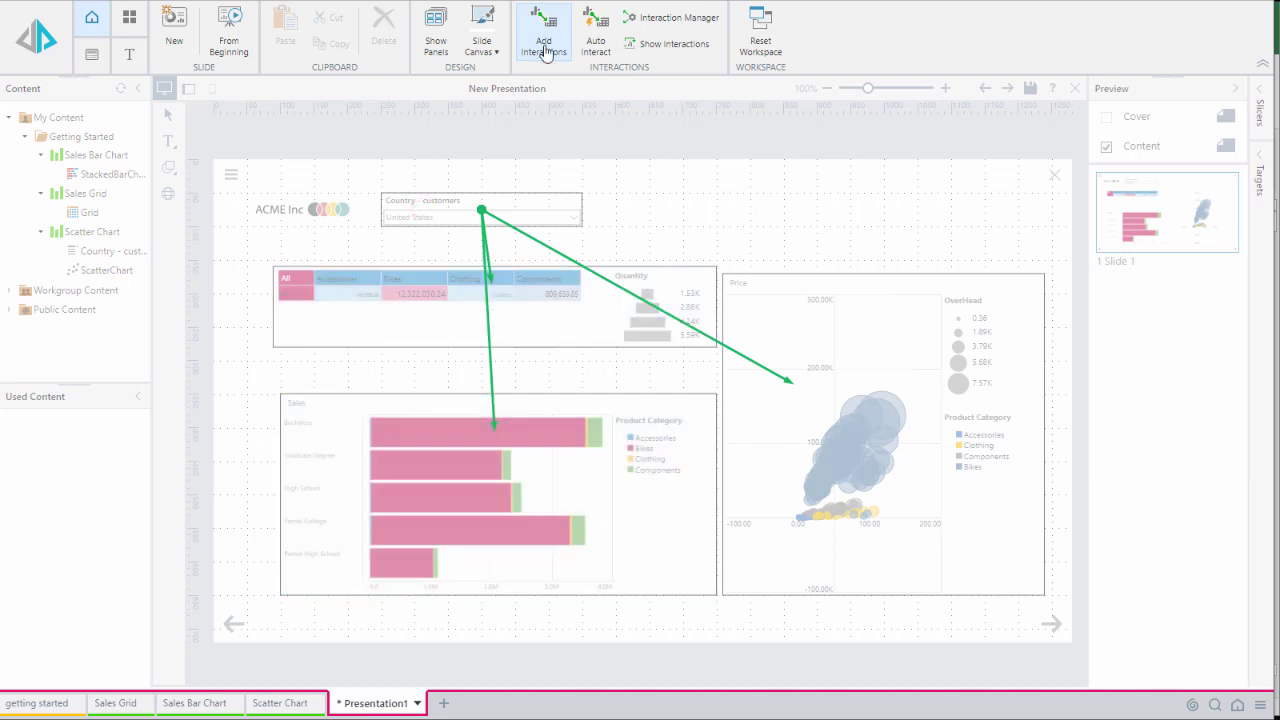
Add Slide 2 and place an enlarged ScatterChart on it
{"action": "left_click", "coordinate": [545, 45]}
{"action": "right_click", "coordinate": [1117, 232]}
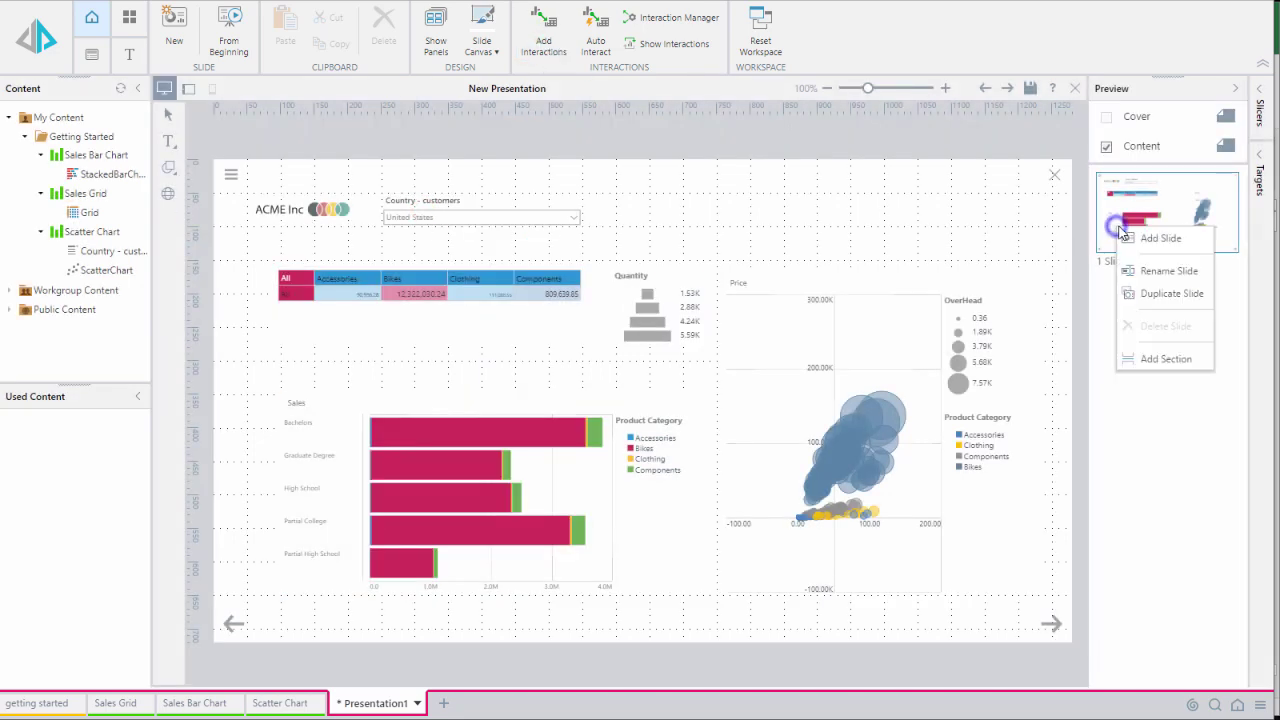
{"action": "left_click", "coordinate": [1125, 240]}
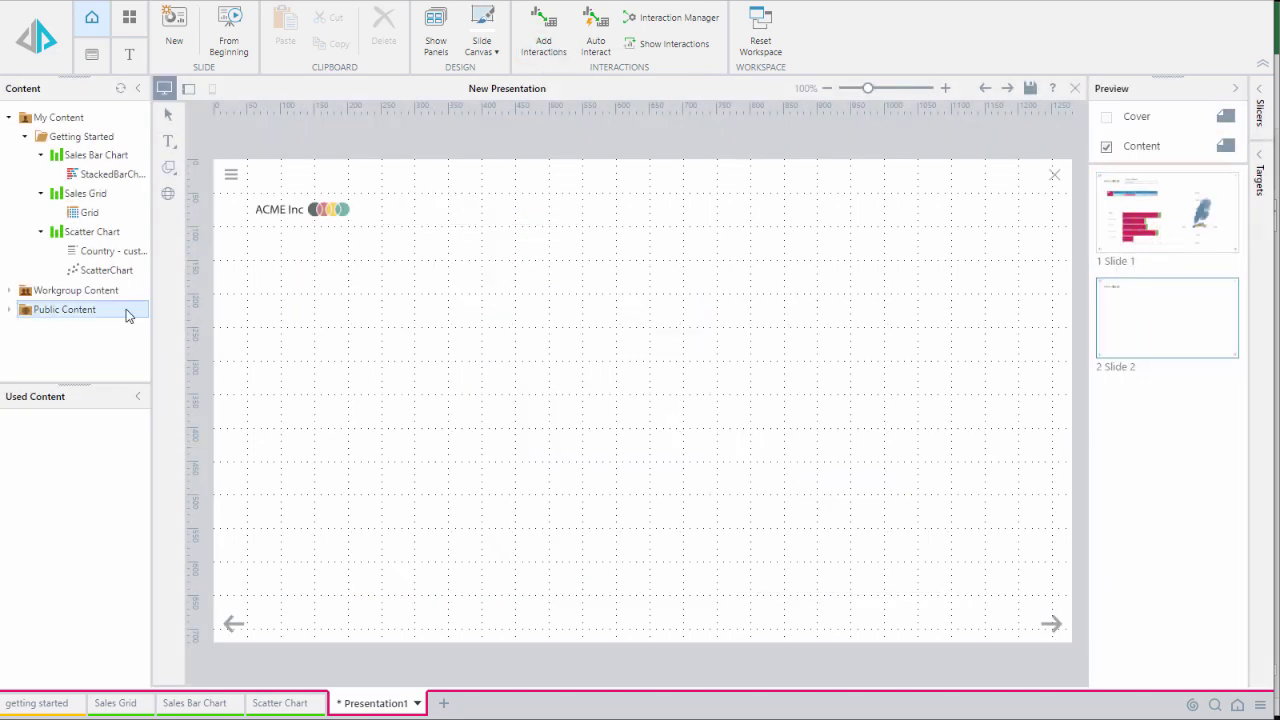
{"action": "left_click_drag", "start_coordinate": [106, 270], "coordinate": [310, 307]}
{"action": "left_click_drag", "start_coordinate": [511, 509], "coordinate": [1032, 595]}
Add the Country - customers filter to Slide 2 and make it drive the scatter chart
{"action": "left_click_drag", "start_coordinate": [107, 251], "coordinate": [440, 212]}
{"action": "left_click", "coordinate": [652, 17]}
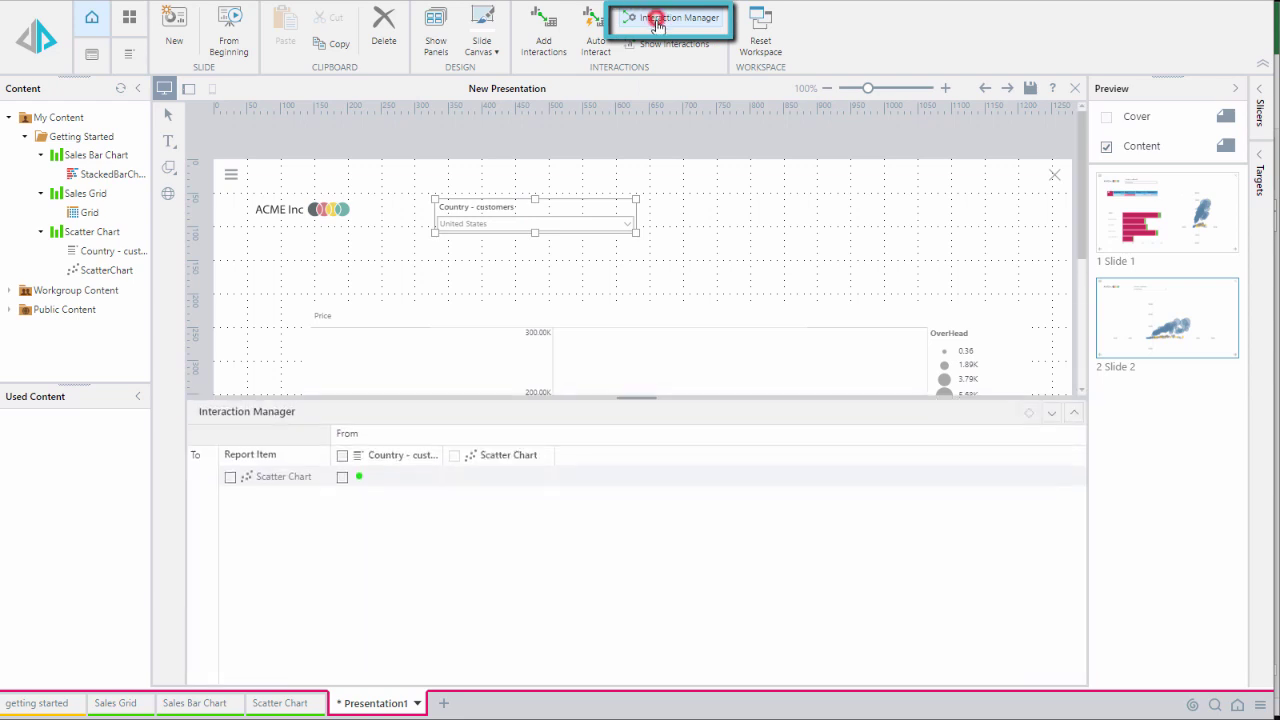
{"action": "left_click", "coordinate": [342, 454]}
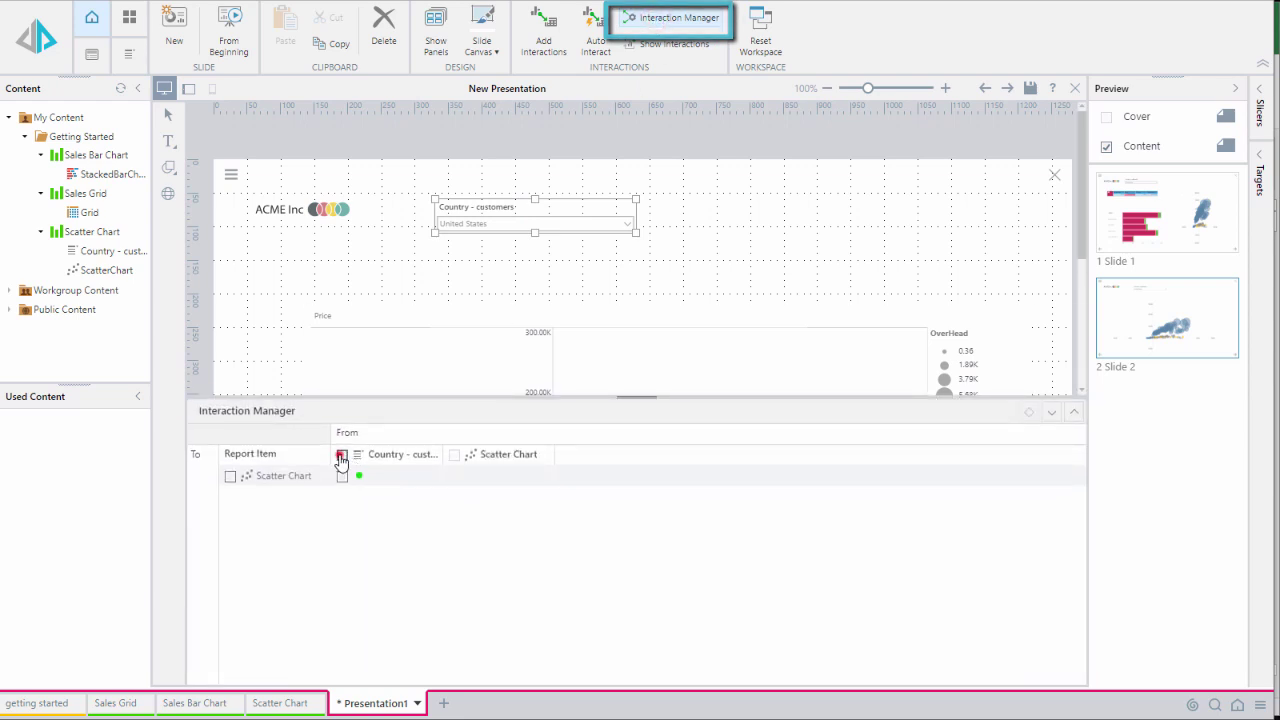
{"action": "left_click", "coordinate": [1052, 415]}
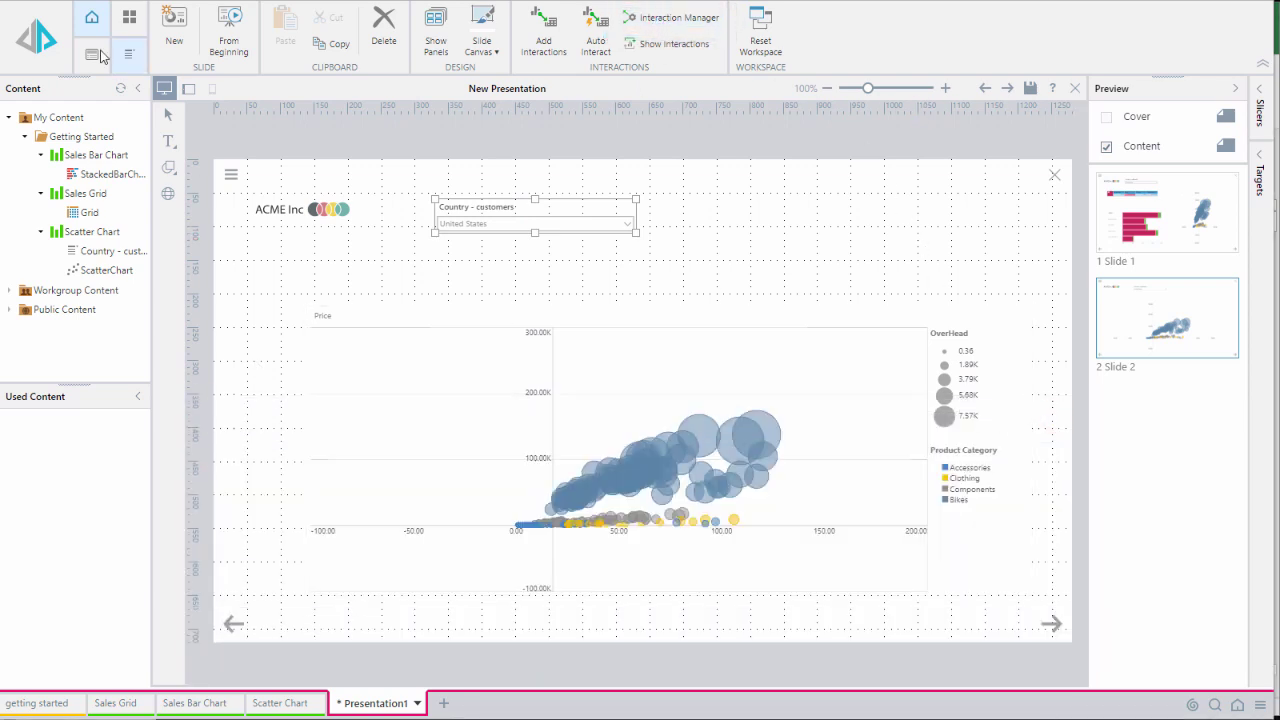
Run the presentation and filter the reports to Canada, then to United Kingdom
{"action": "left_click", "coordinate": [42, 48]}
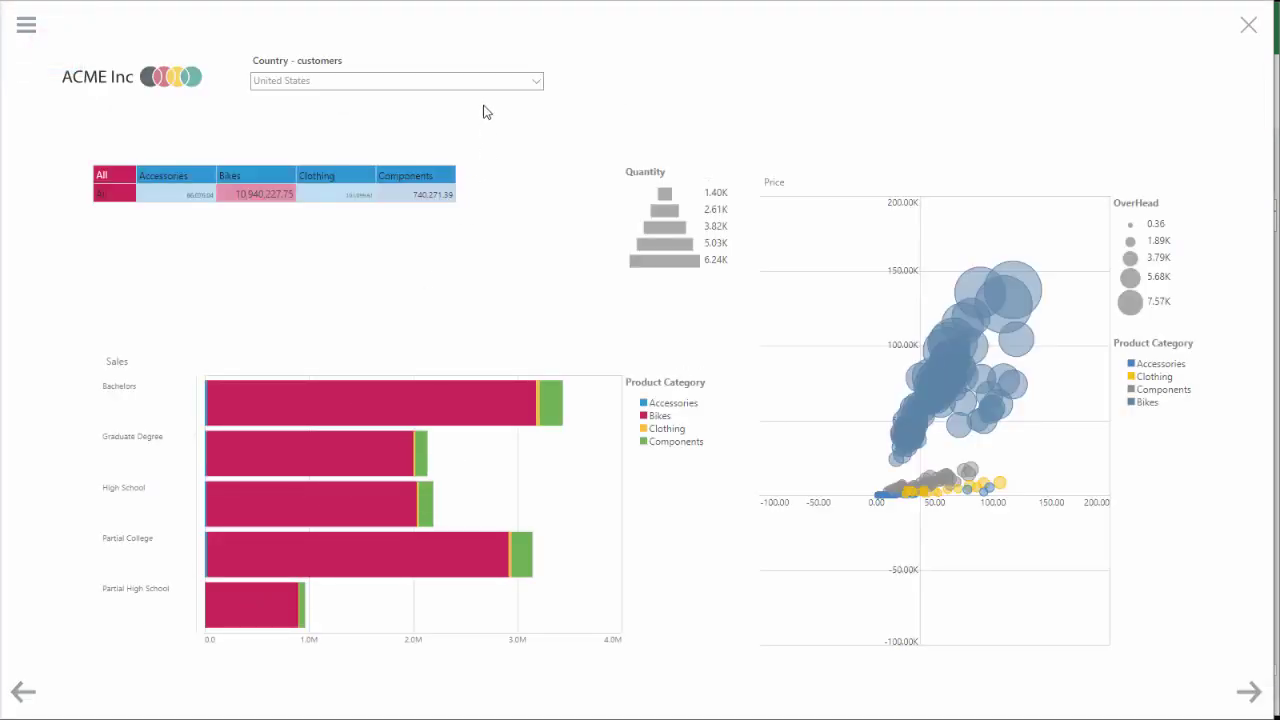
{"action": "left_click", "coordinate": [536, 80]}
{"action": "left_click", "coordinate": [455, 137]}
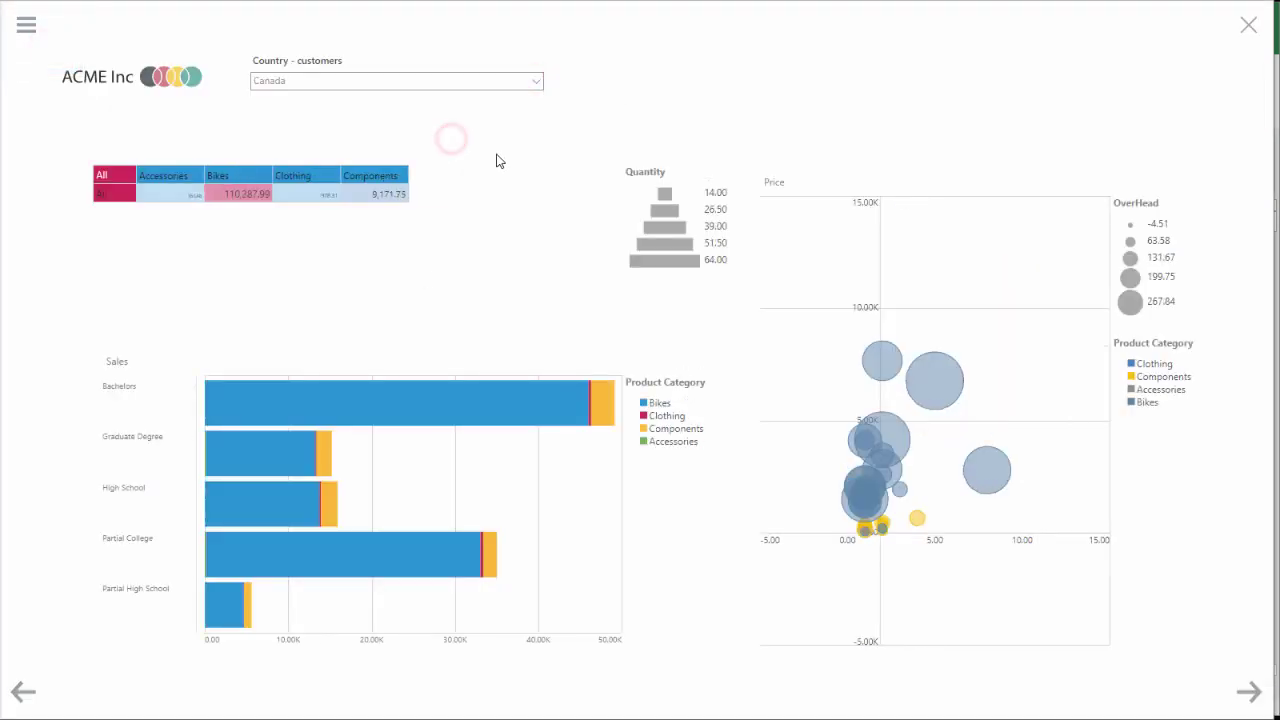
{"action": "left_click", "coordinate": [539, 87]}
{"action": "left_click", "coordinate": [389, 191]}
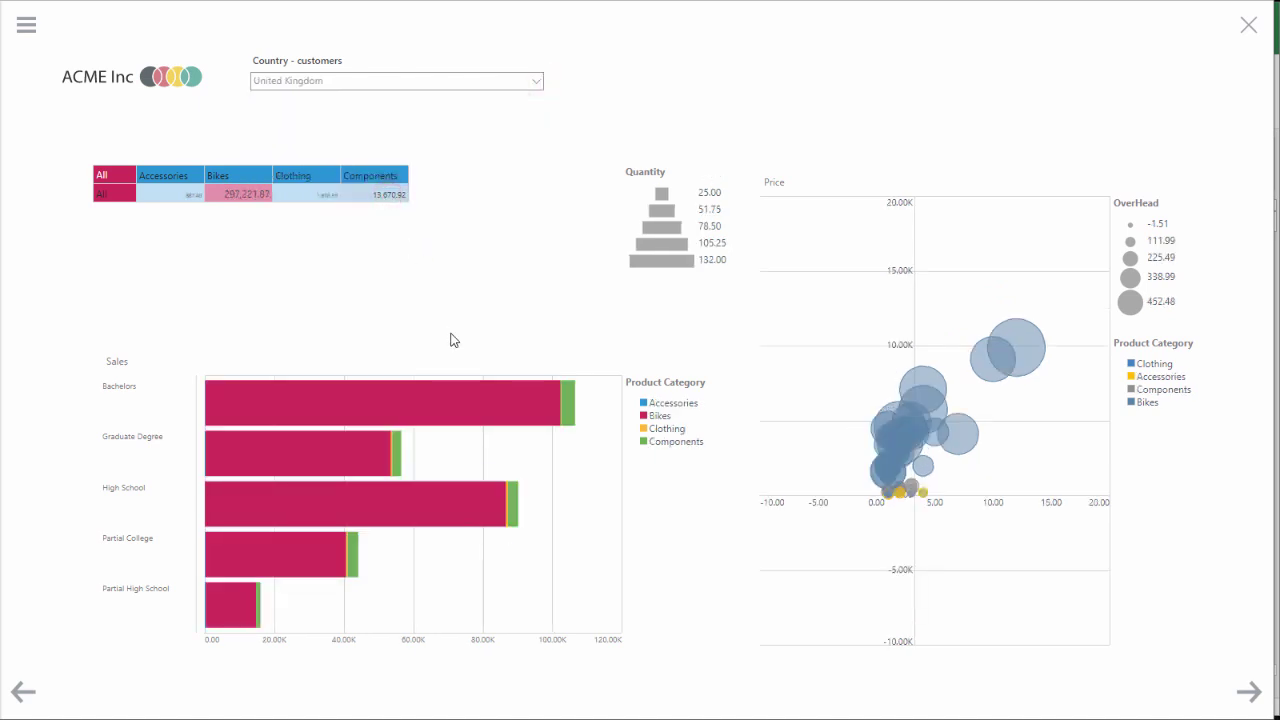
Inspect context menus for the Bachelors bar, Bikes cell and Accessories column header
{"action": "right_click", "coordinate": [441, 399]}
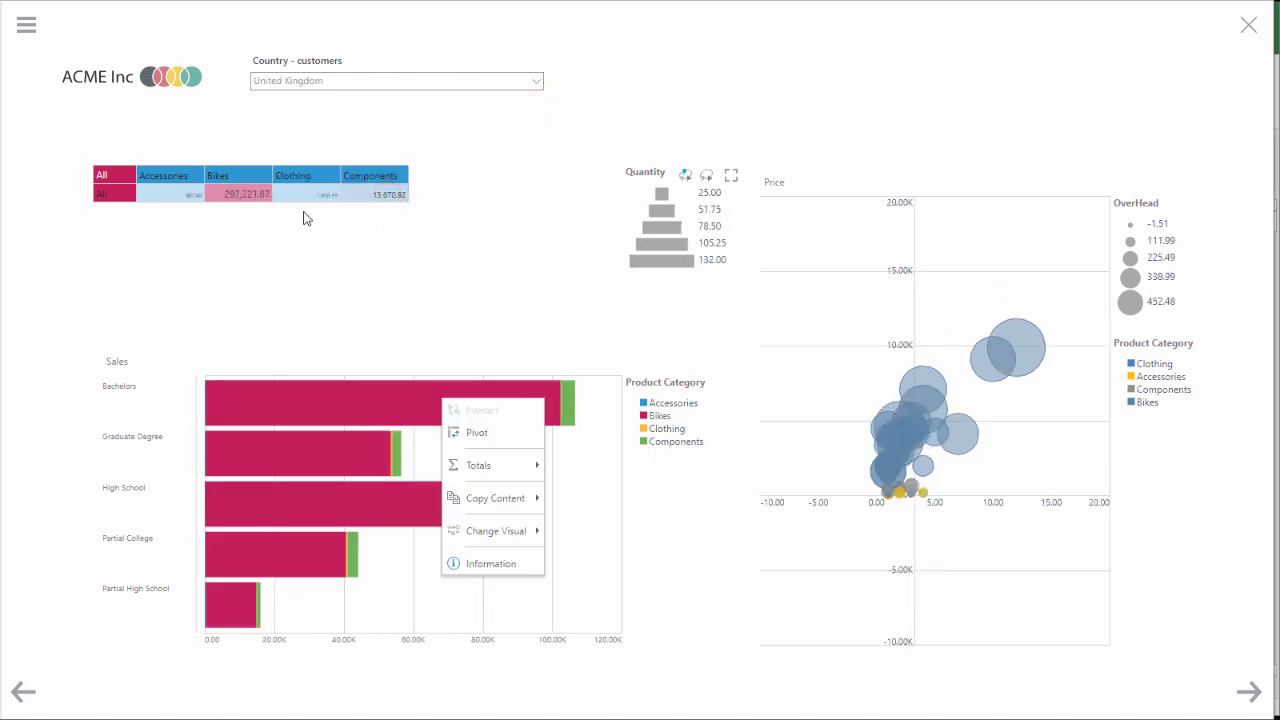
{"action": "right_click", "coordinate": [255, 196]}
{"action": "right_click", "coordinate": [155, 177]}
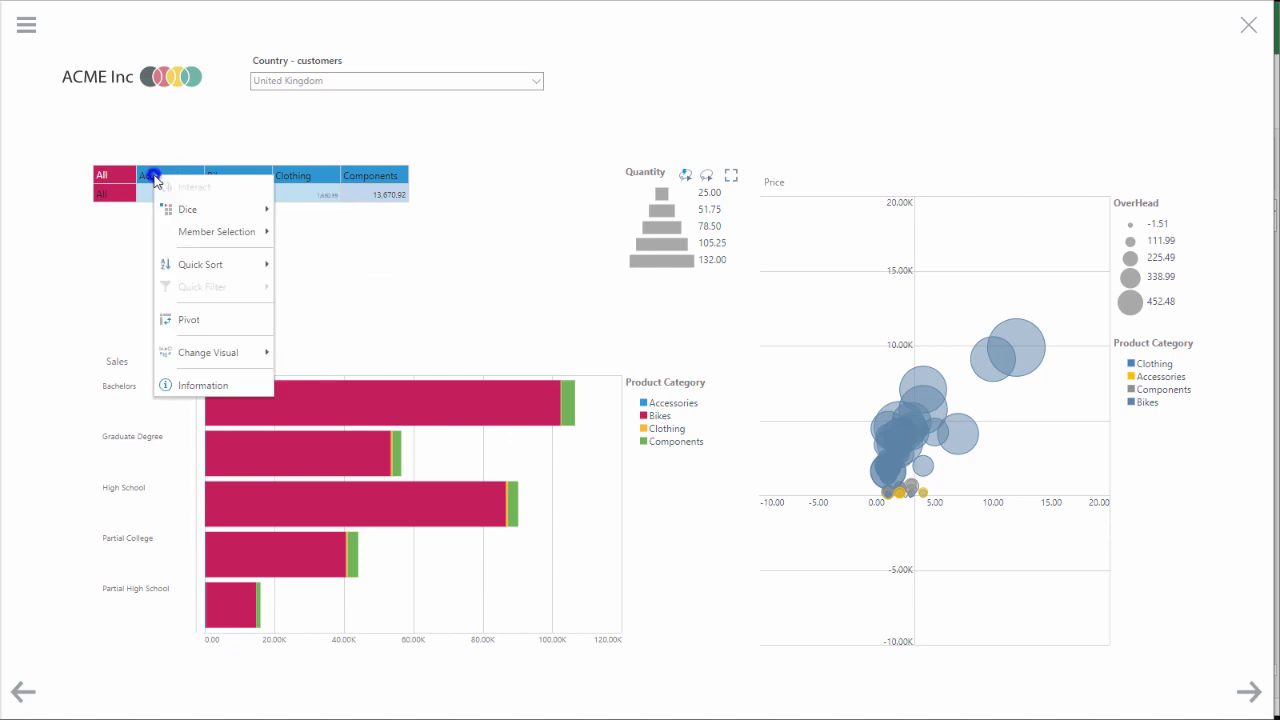
{"action": "mouse_move", "coordinate": [165, 211]}
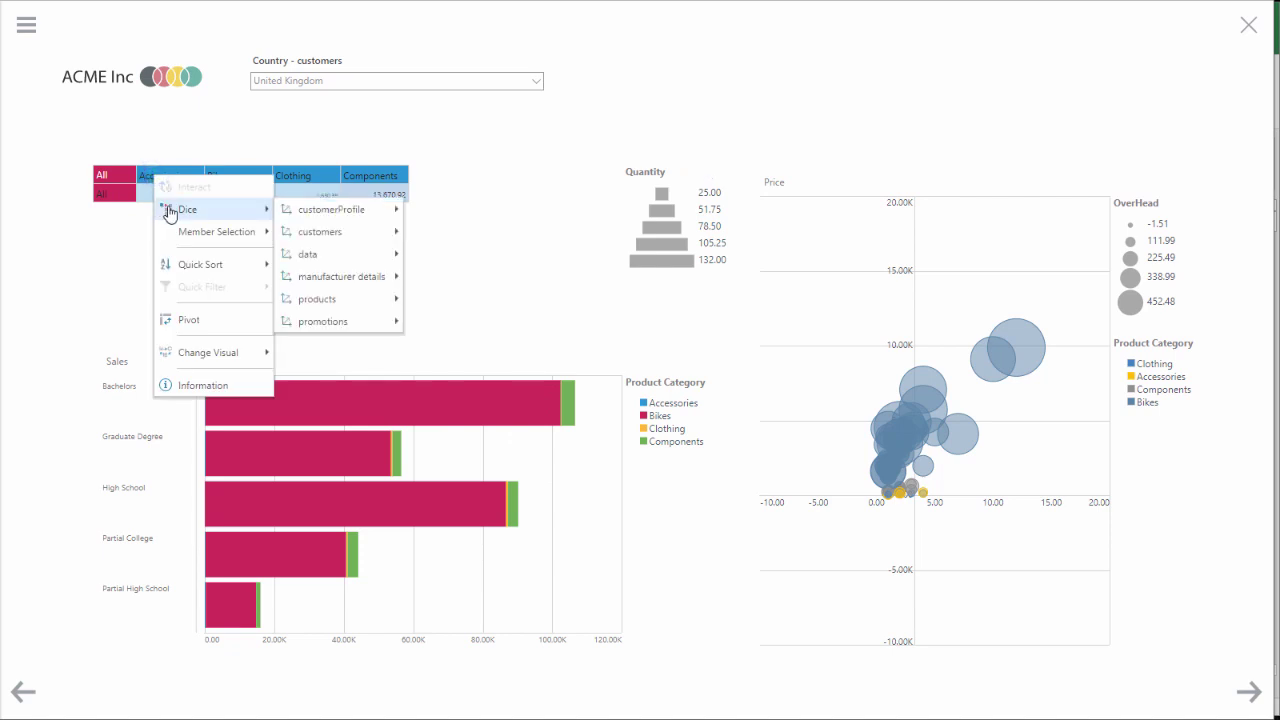
{"action": "mouse_move", "coordinate": [211, 275]}
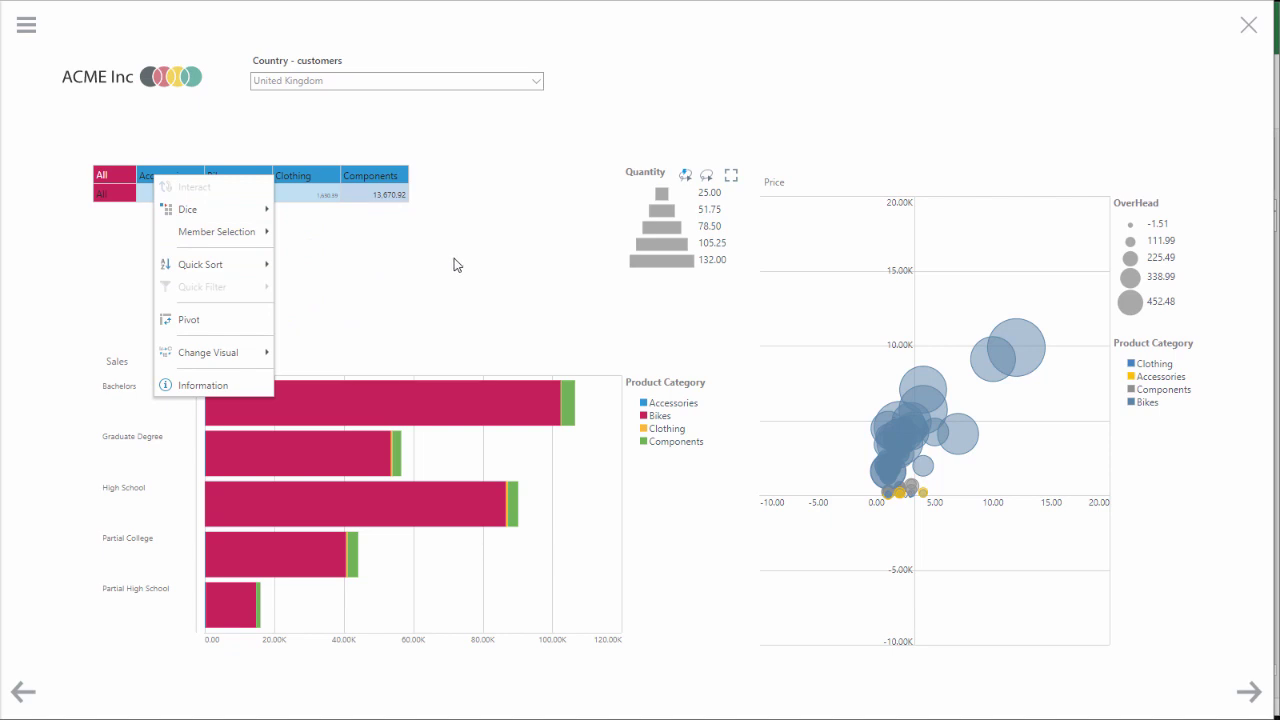
{"action": "left_click", "coordinate": [396, 259]}
Go to Slide 2 and filter the scatter chart to France
{"action": "left_click", "coordinate": [1248, 691]}
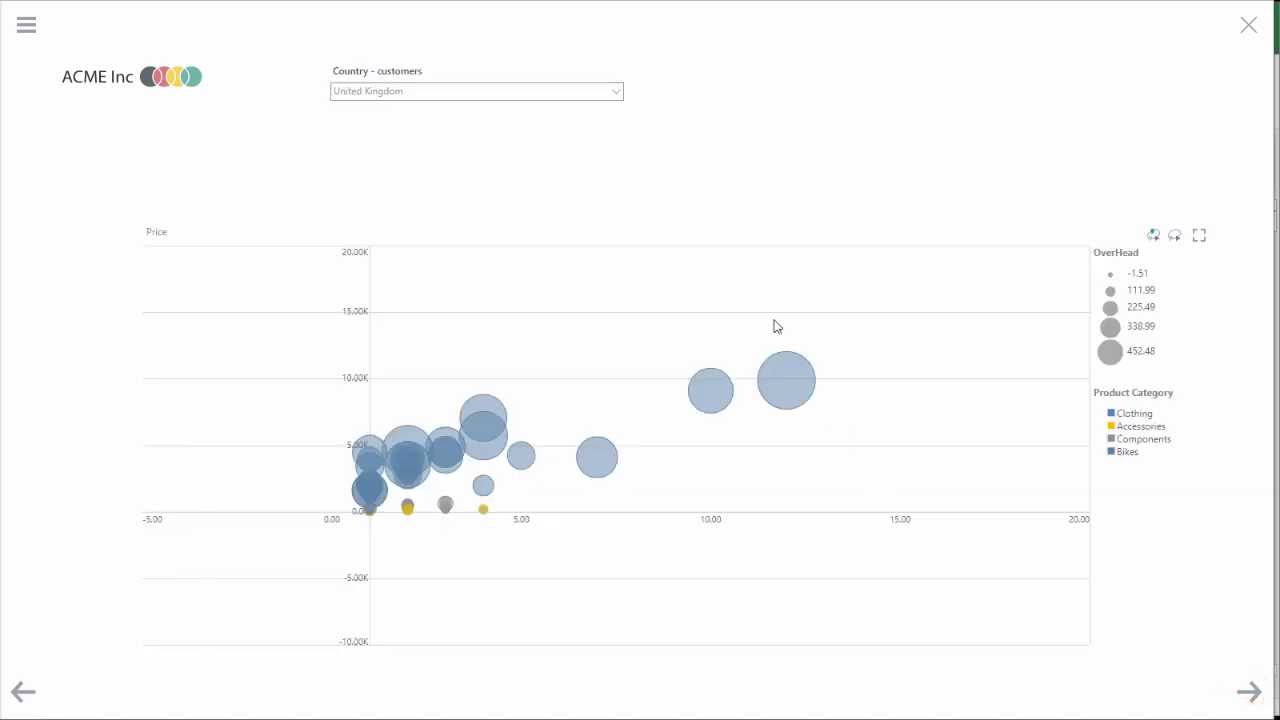
{"action": "left_click", "coordinate": [612, 92]}
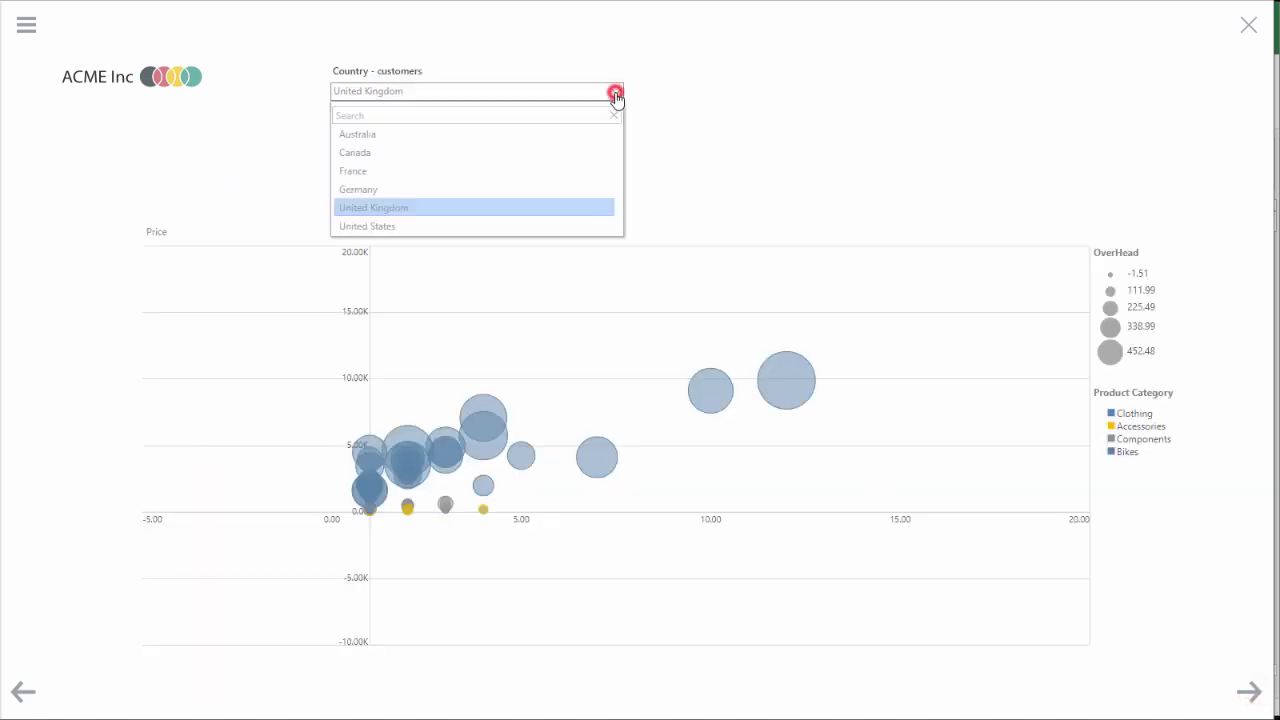
{"action": "left_click", "coordinate": [508, 170]}
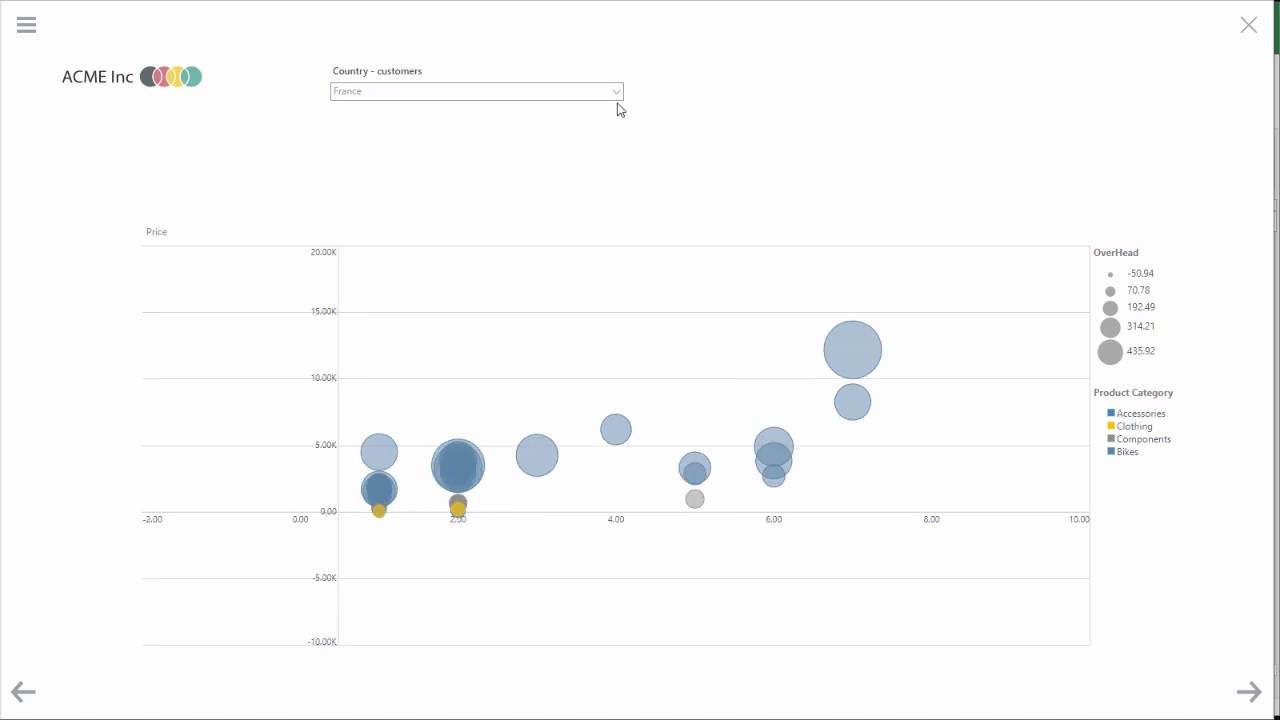
Exit the running slideshow back to the Presentation1 editor
{"action": "left_click", "coordinate": [1248, 26]}
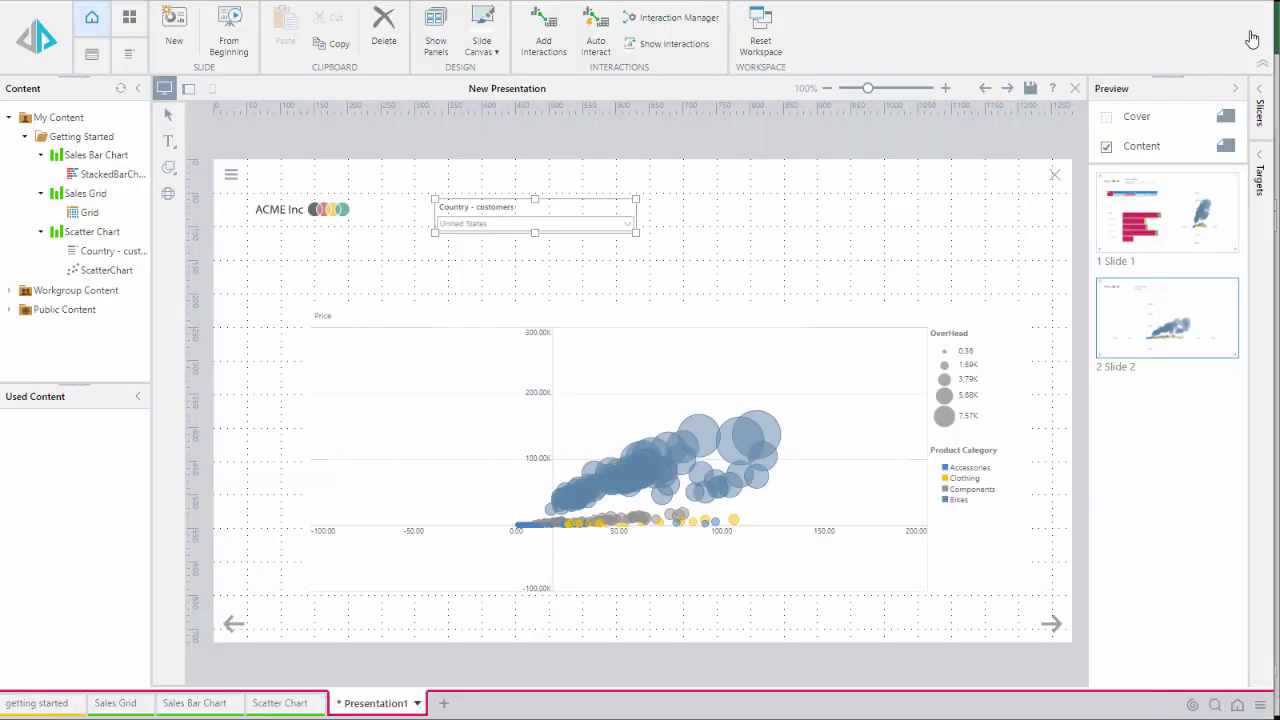